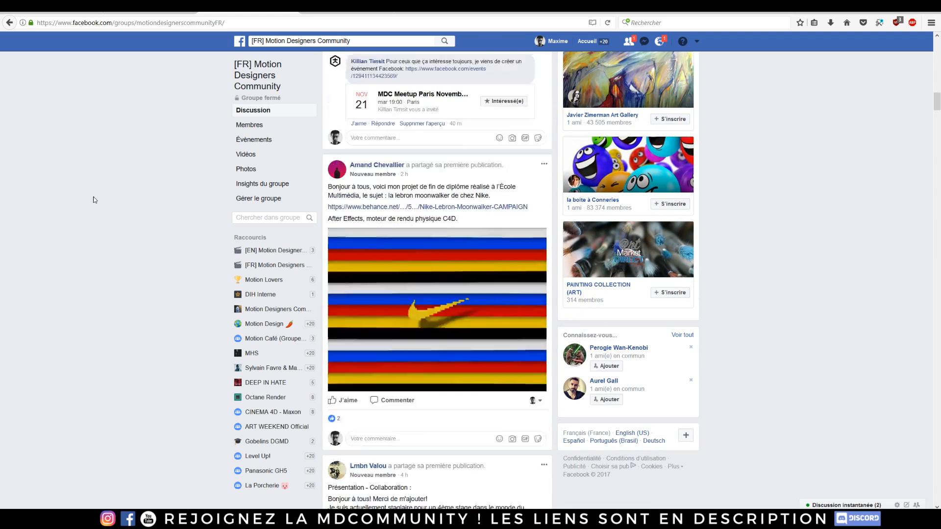
- Look through the [FR] Motion Designers Community Facebook group, including the Paris meetup photo post and the pinned rules
scroll(106, 189, down, 5)
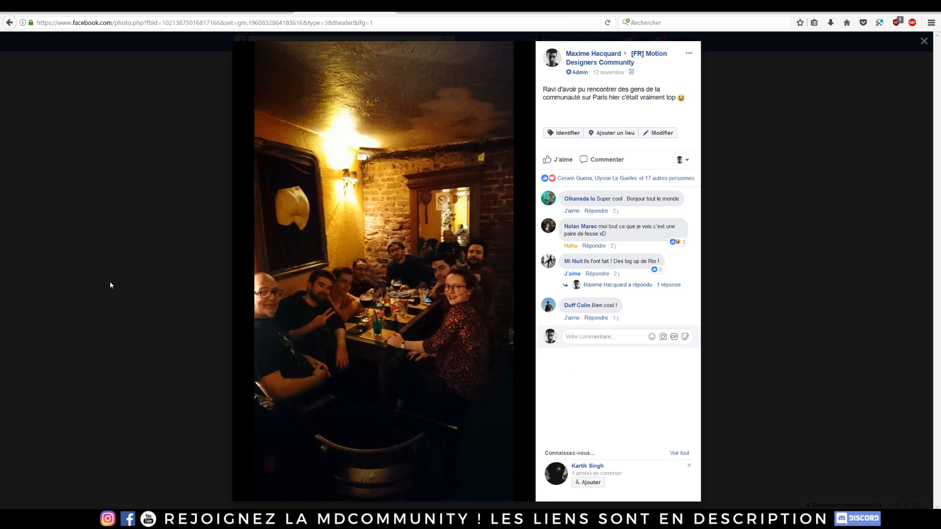
click(61, 296)
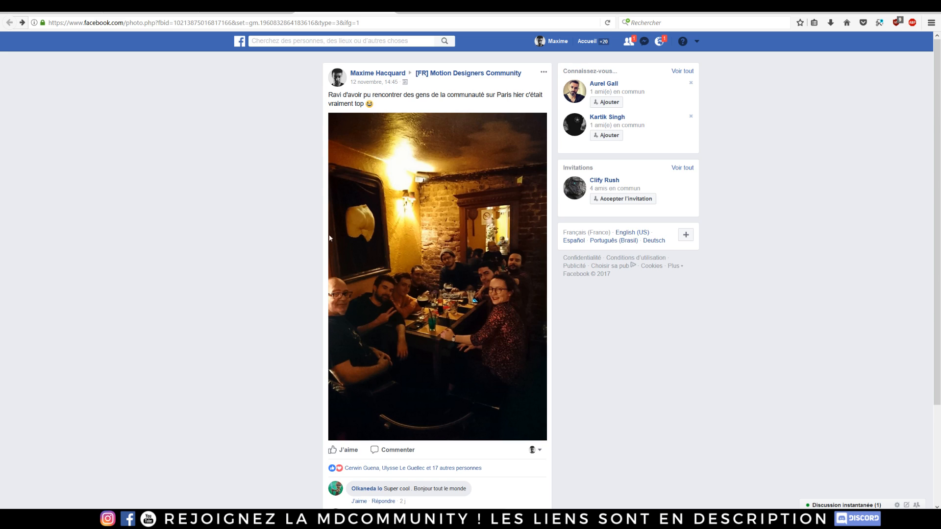
click(253, 12)
scroll(158, 225, up, 20)
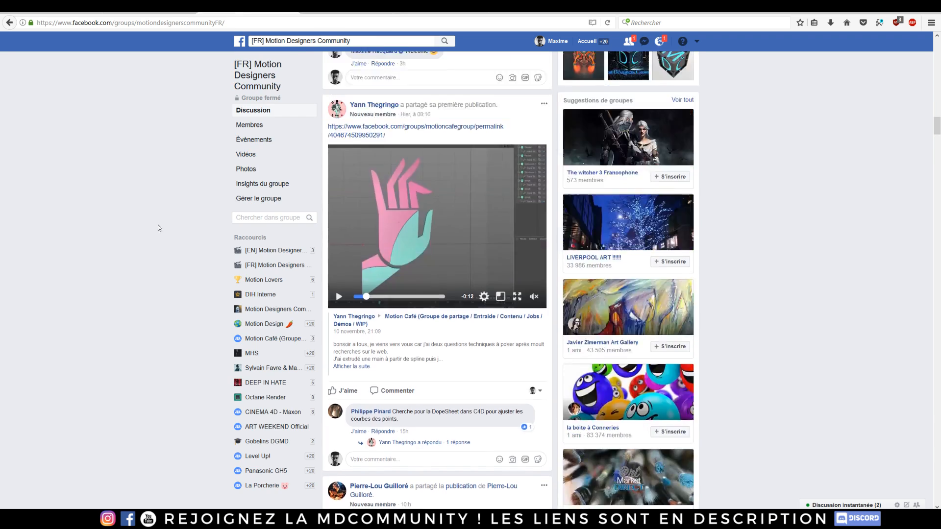
scroll(145, 214, up, 10)
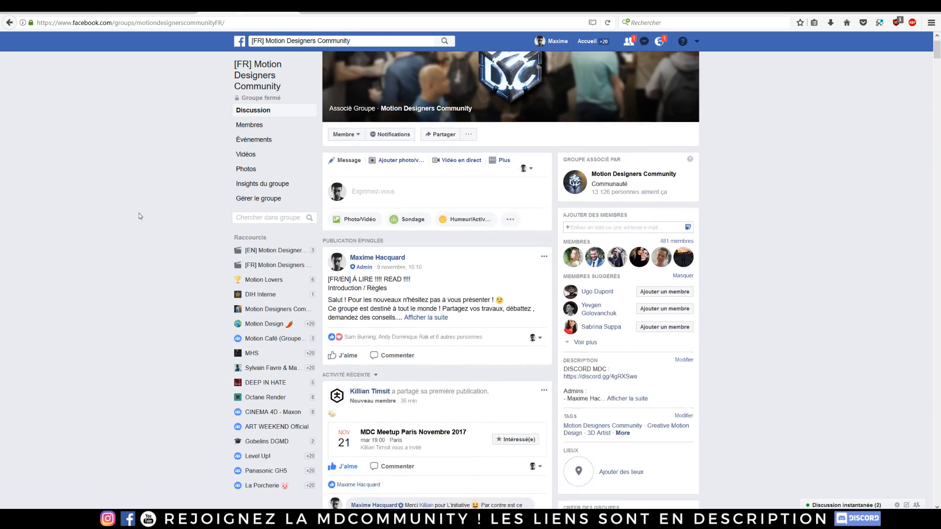
click(27, 159)
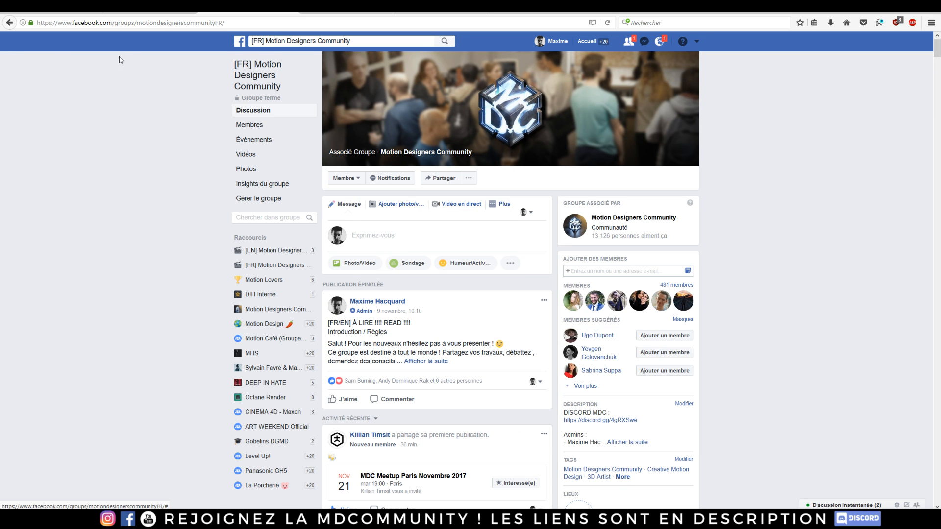
- Open the MDC X STARDUST contest post on the motiondesigners Instagram page and examine the #mdc_stardust hashtag gallery
click(448, 12)
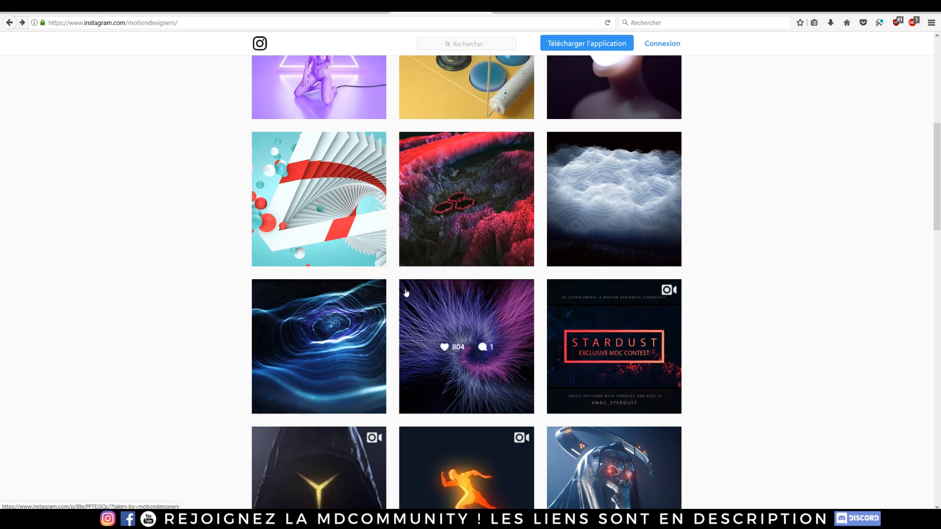
click(356, 229)
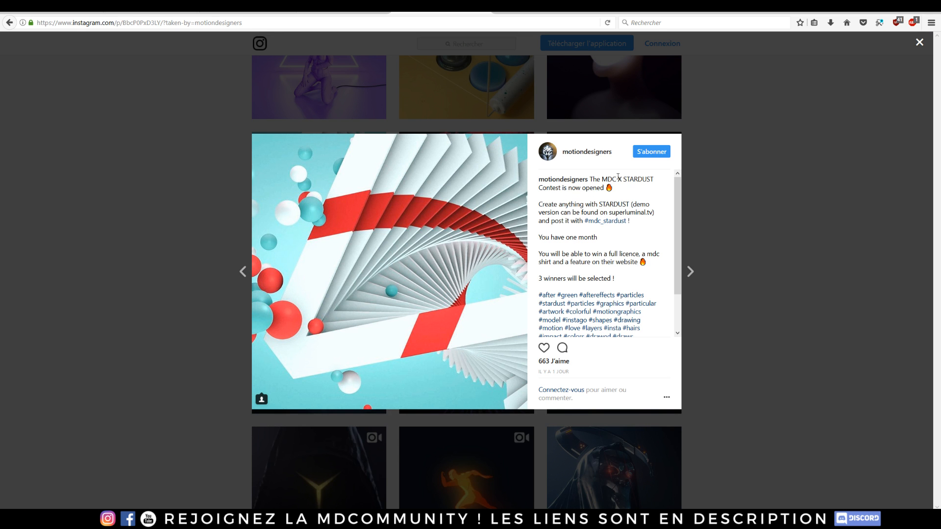
click(600, 223)
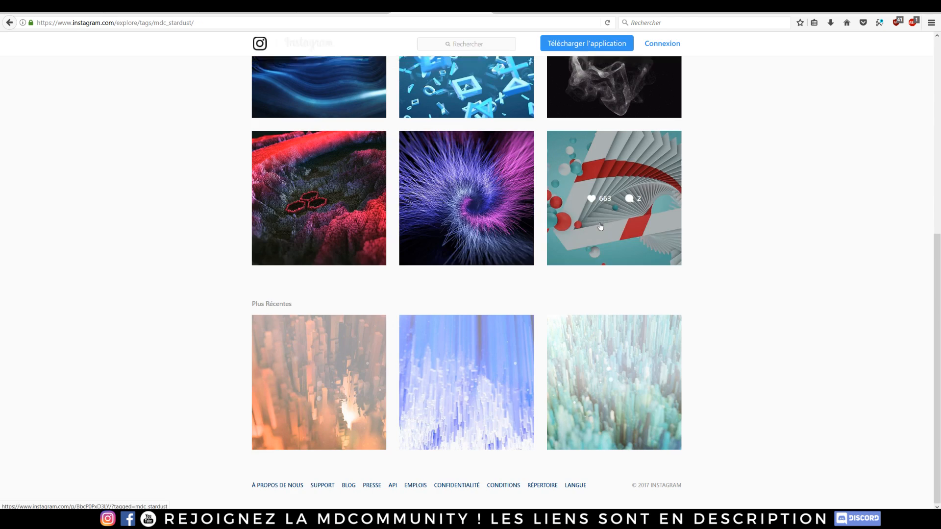
scroll(313, 206, down, 5)
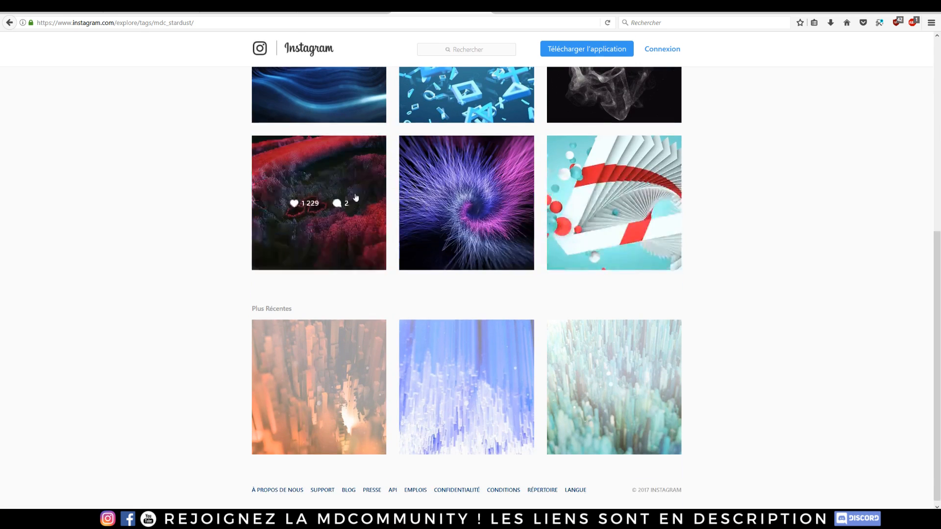
- Open the Stardust download page on superluminal.tv and examine its free trial platforms and feature list
click(65, 23)
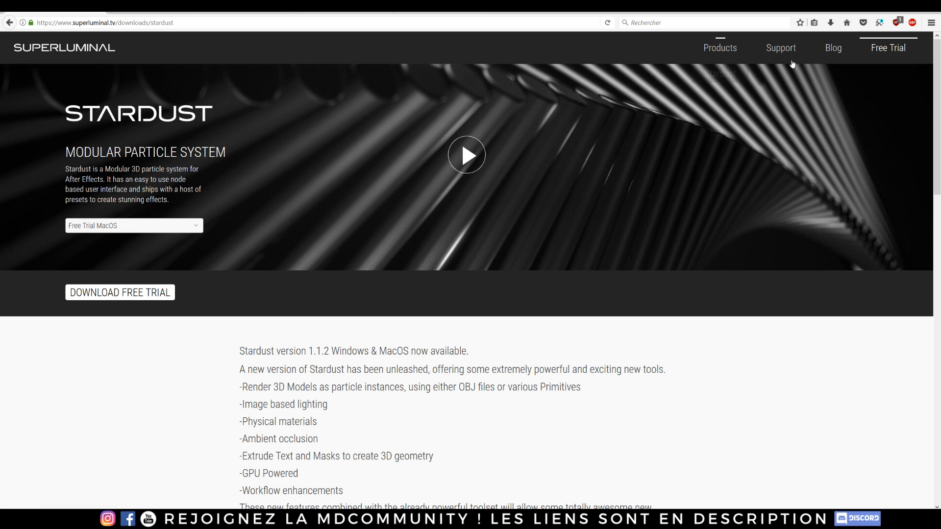
click(166, 232)
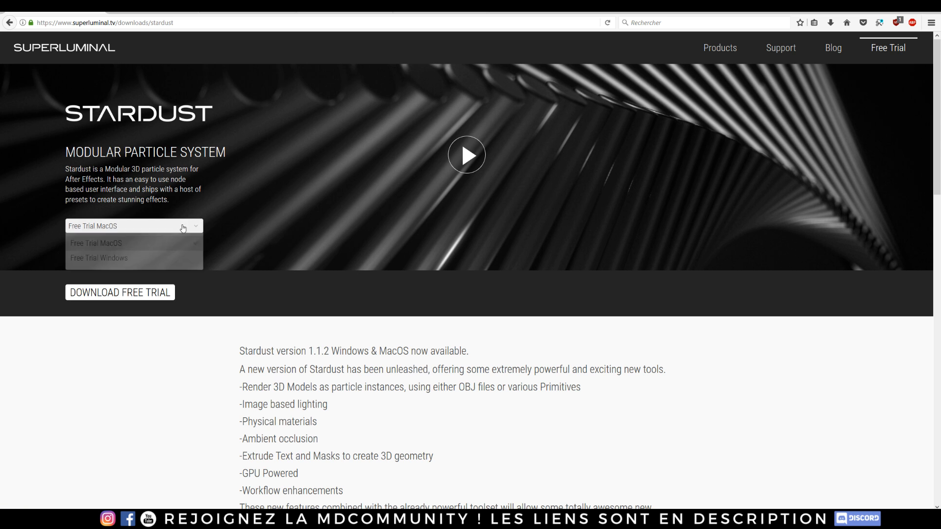
scroll(329, 362, down, 4)
scroll(330, 363, down, 15)
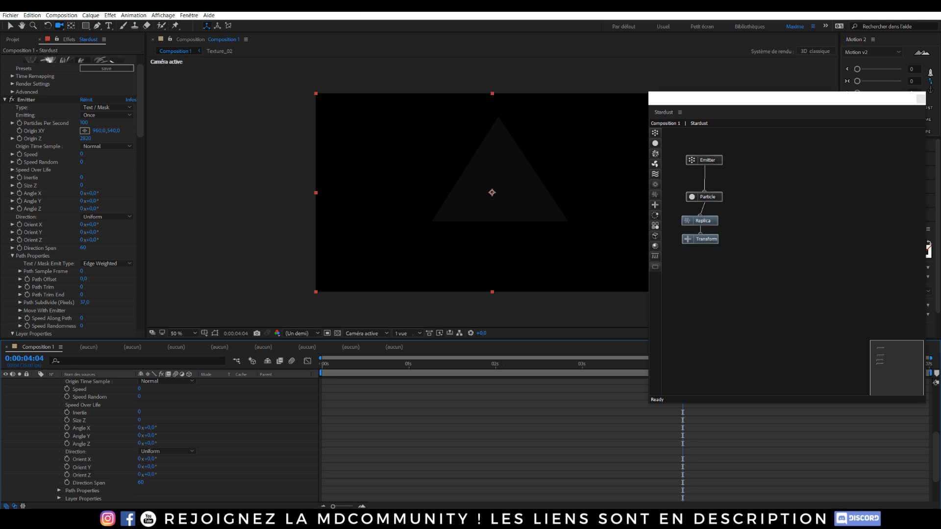
- In After Effects, preview the existing particle animation, close the floating Stardust panel and delete all layers from Composition 1
drag(342, 371, 180, 361)
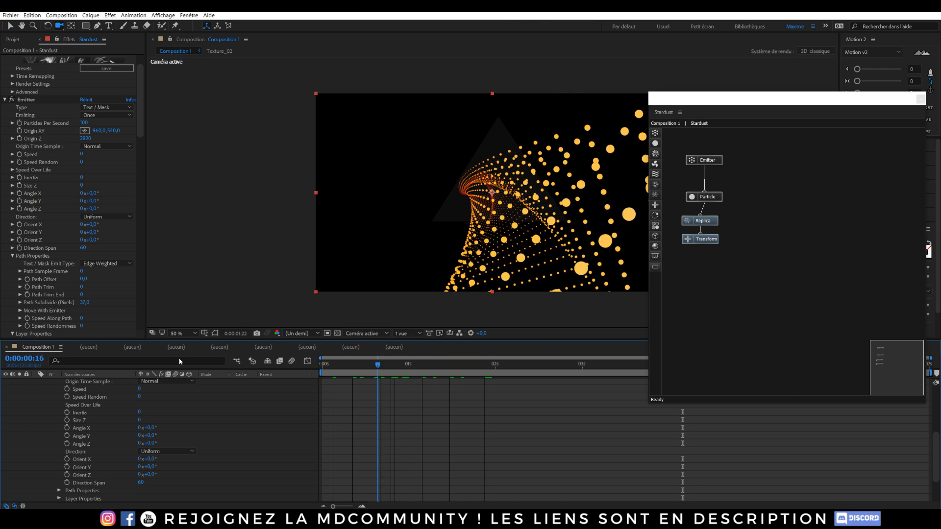
click(921, 98)
scroll(44, 406, up, 5)
click(35, 422)
click(114, 465)
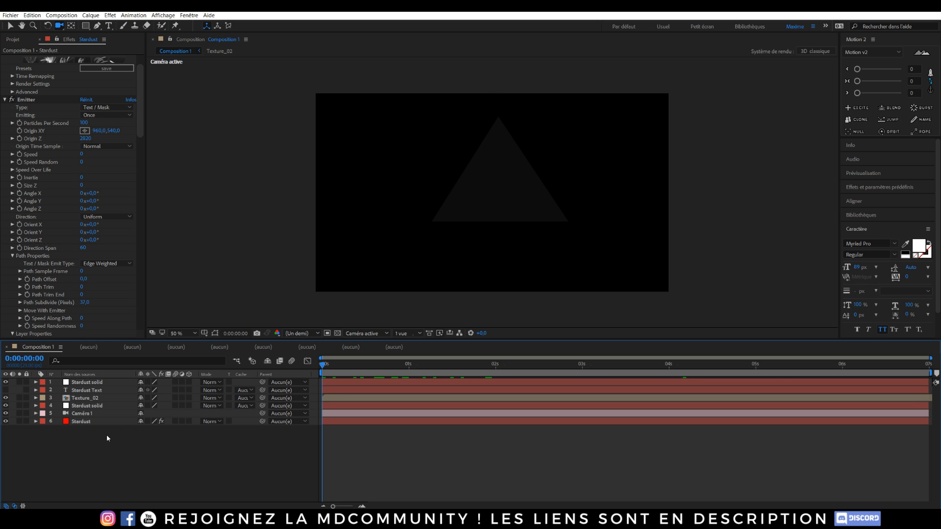
key(ctrl+a)
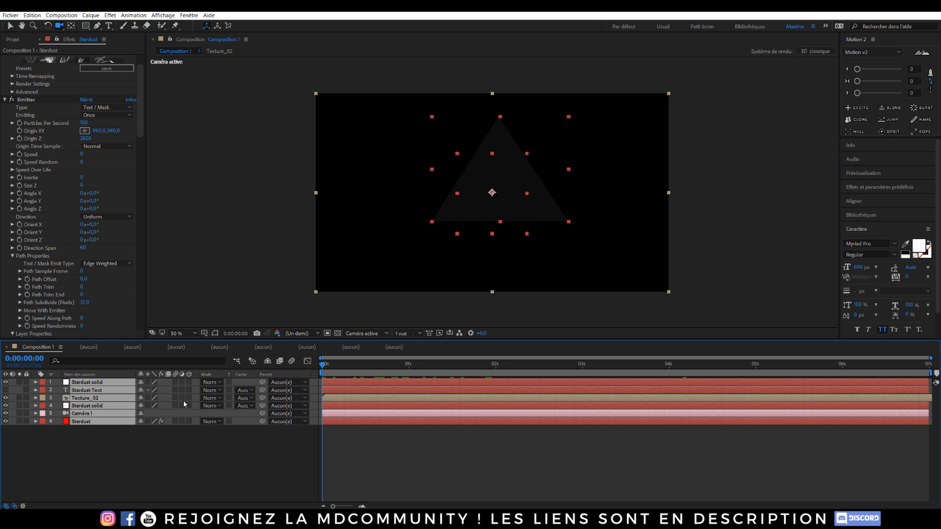
key(Delete)
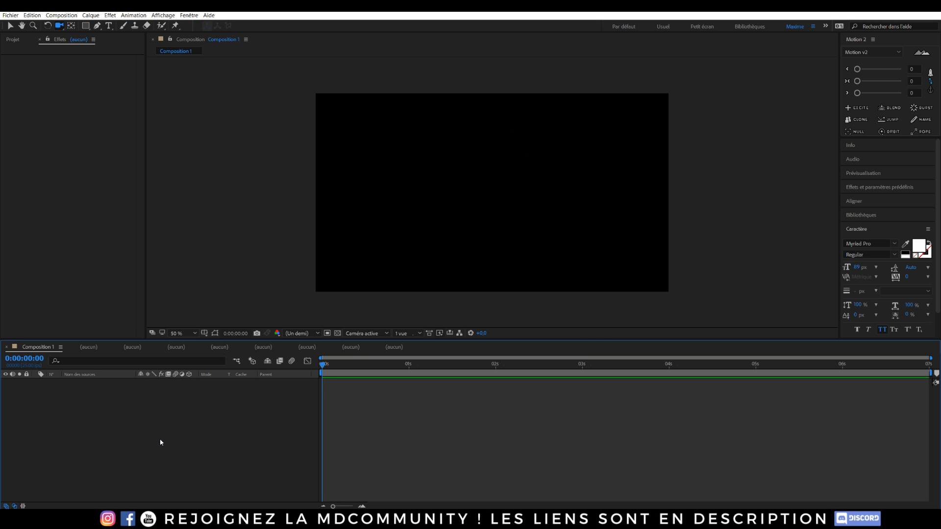
- Create a red 1920 x 1080 px solid named Stardust in Composition 1
key(ctrl+y)
text(Stardust)
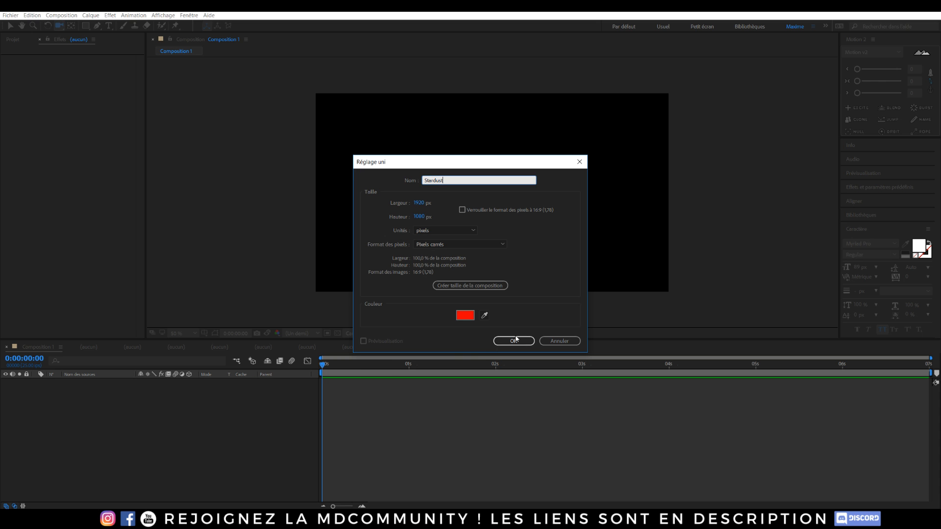
click(515, 340)
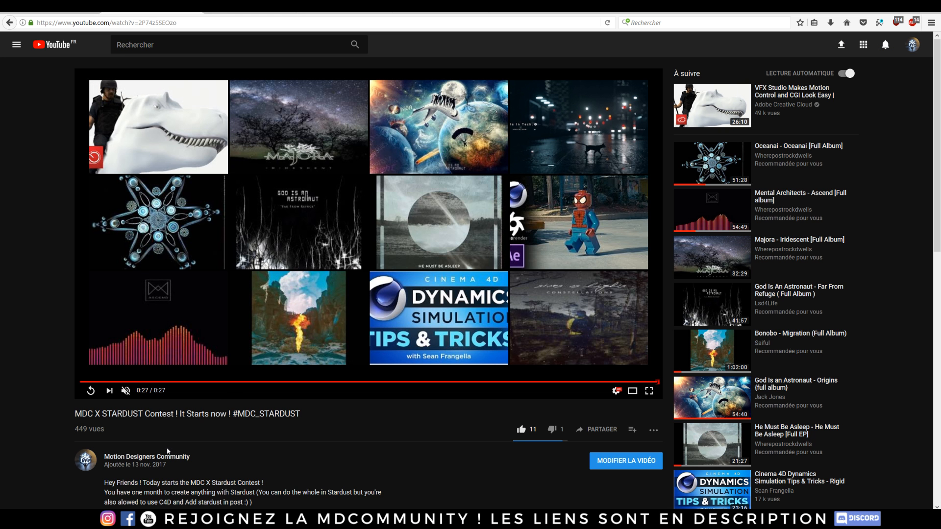
- Switch to YouTube and look through the uploaded videos on the Motion Designers Community channel
click(168, 456)
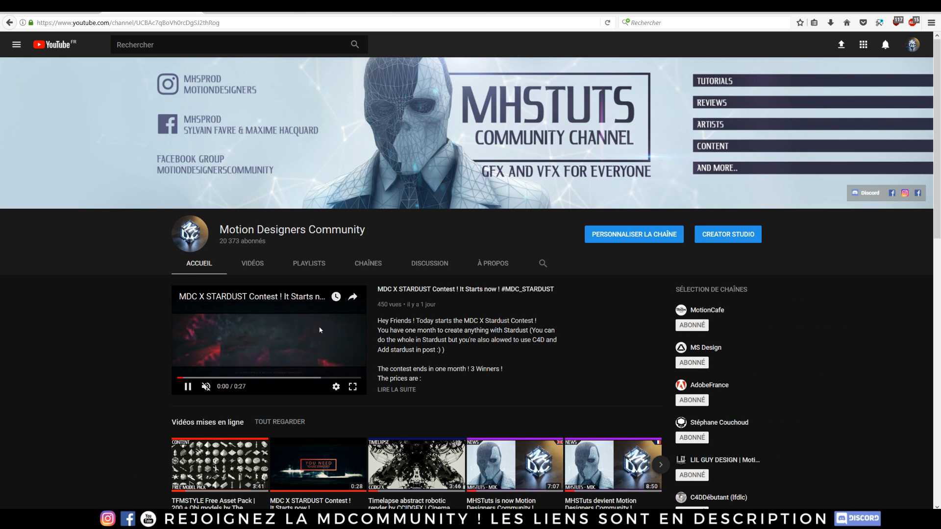
click(253, 263)
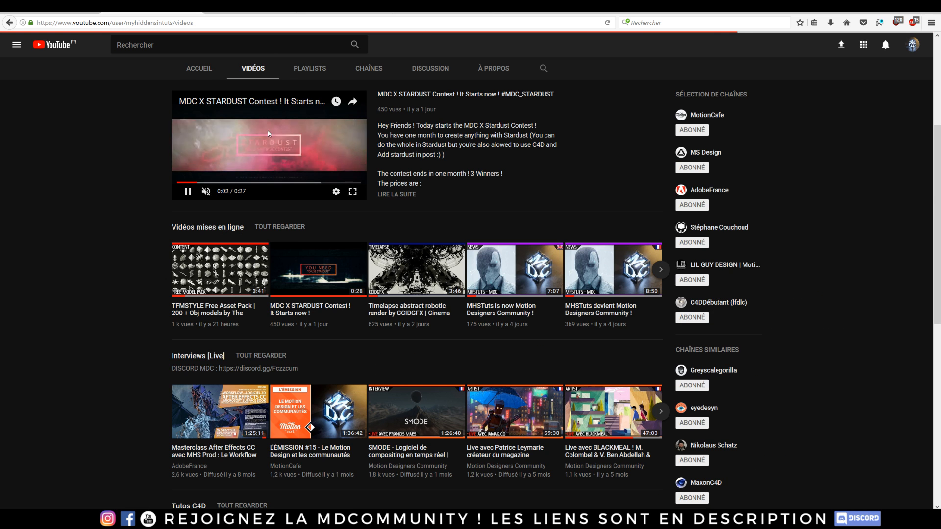
scroll(637, 244, down, 3)
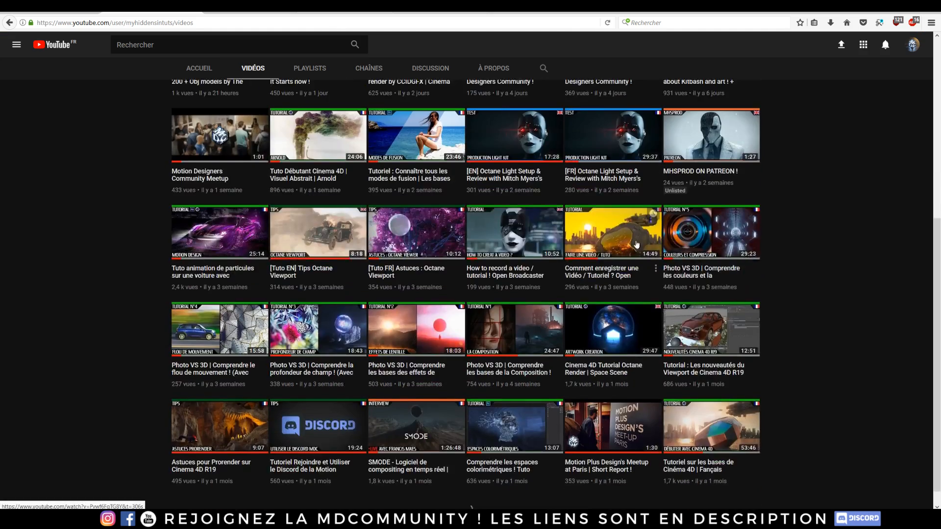
scroll(743, 249, down, 4)
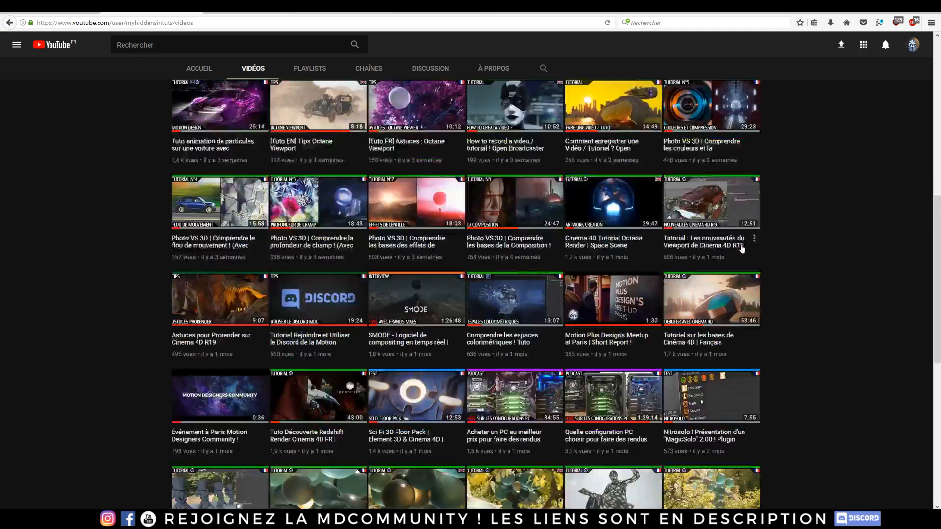
scroll(742, 249, down, 4)
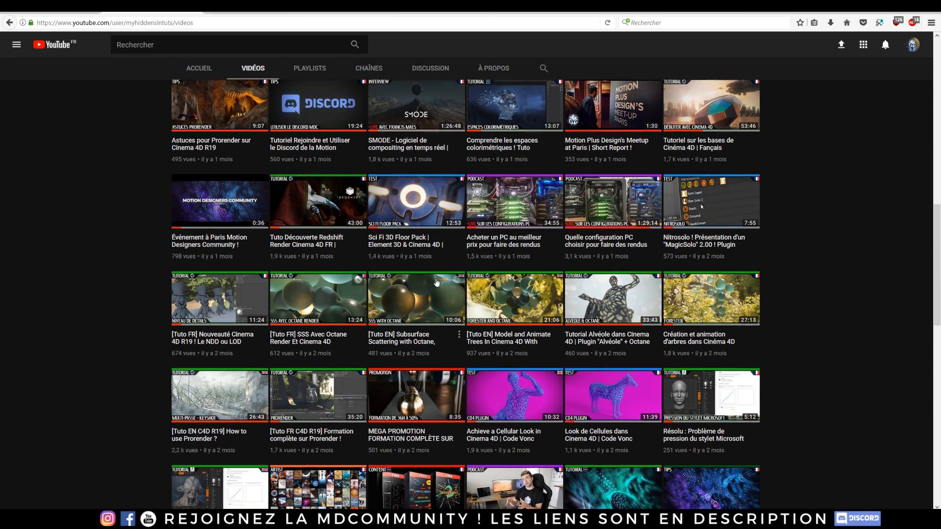
scroll(817, 233, up, 7)
scroll(784, 275, down, 11)
scroll(859, 251, up, 2)
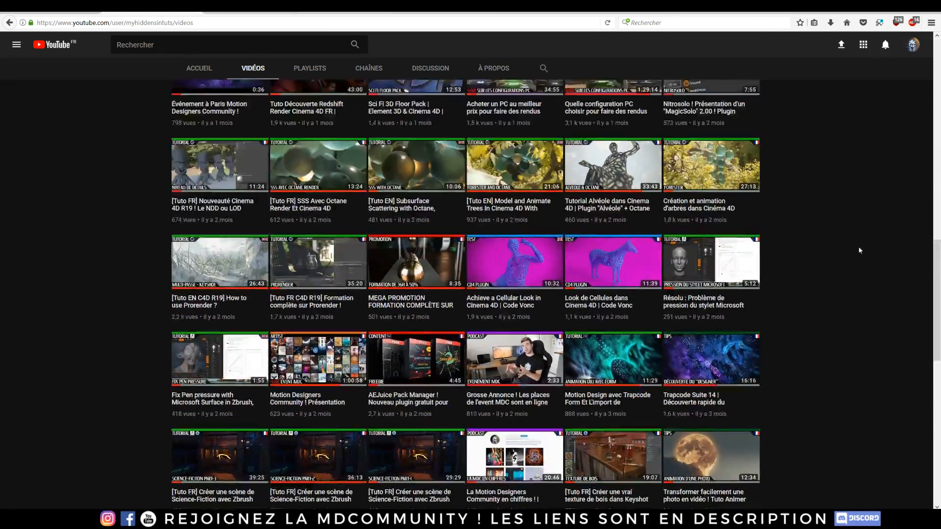
scroll(859, 250, up, 10)
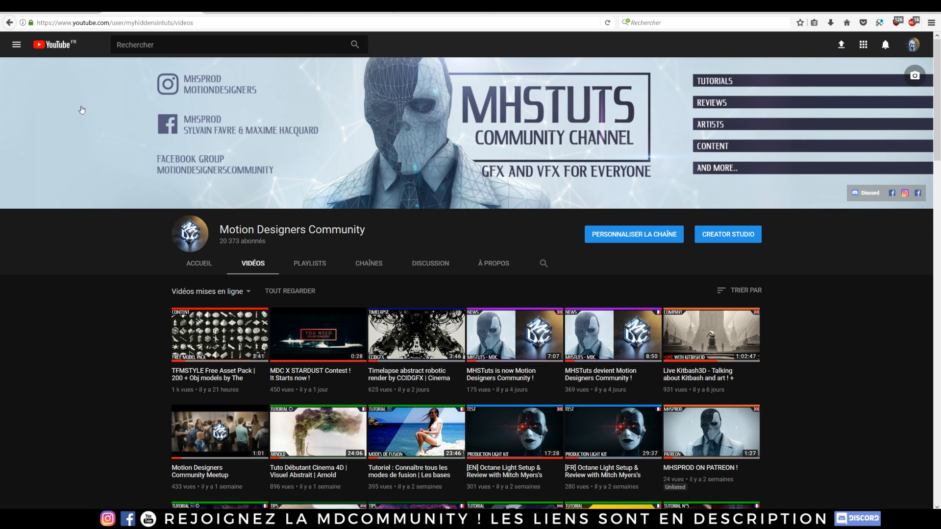
click(53, 10)
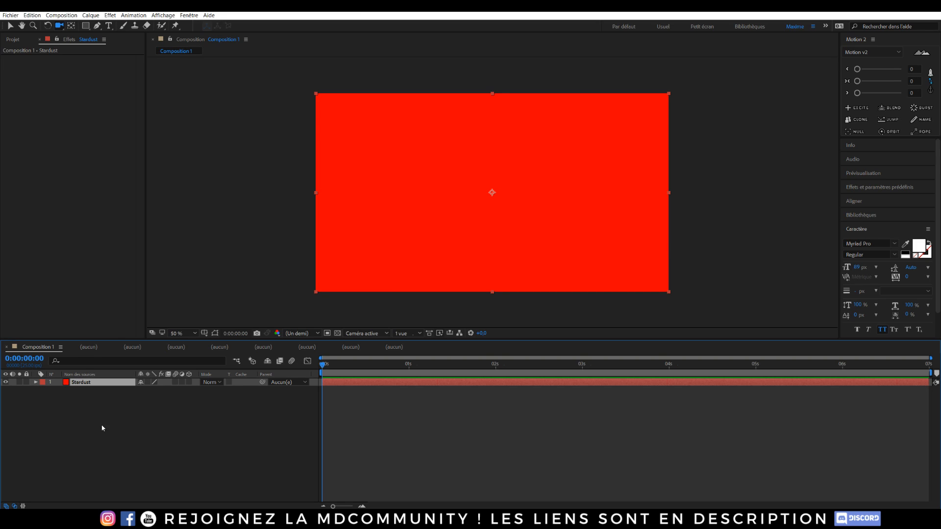
- Back in After Effects, apply the Stardust effect to the Stardust solid and preview the particles
key(ctrl+space)
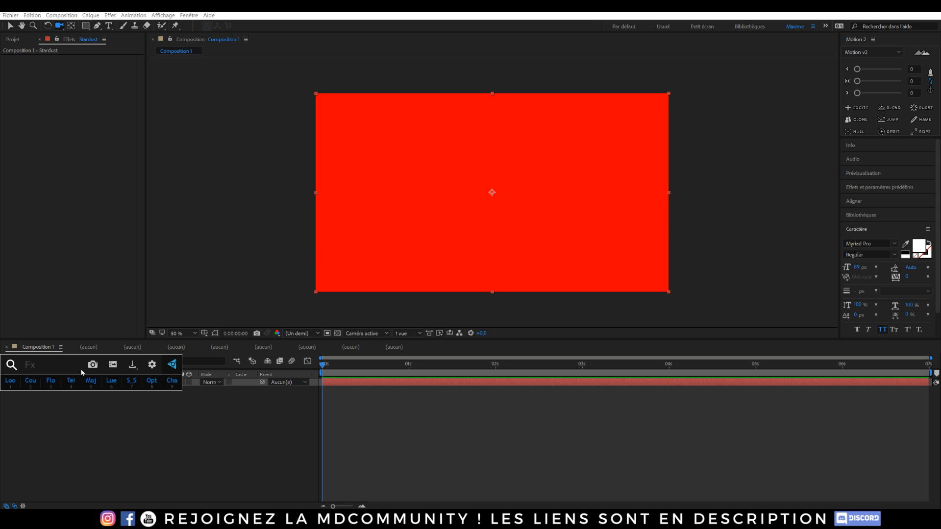
text(stard)
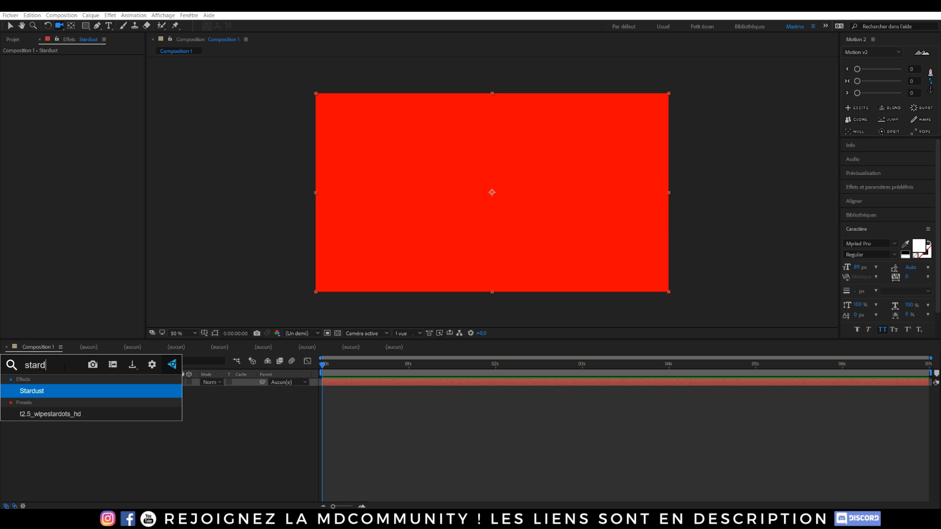
key(Return)
key(space)
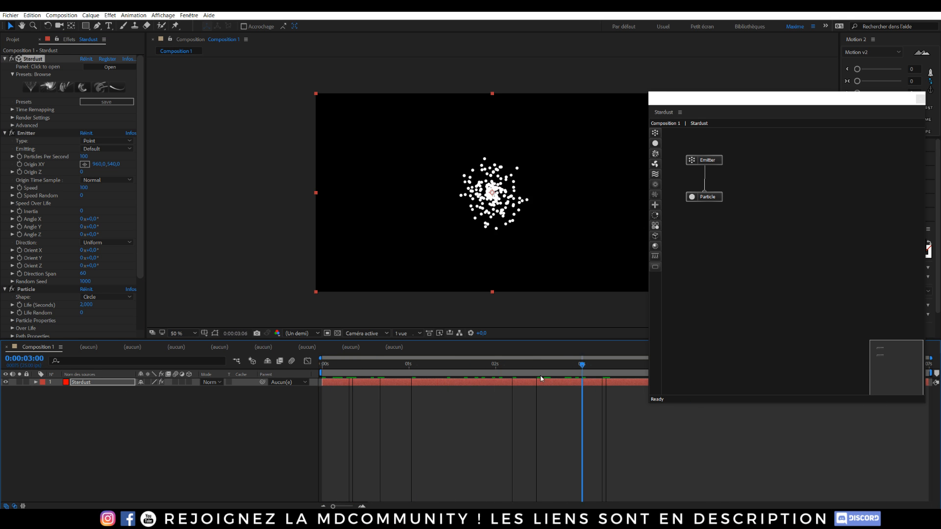
- Close and reopen the floating Stardust node panel, placing it beside the composition view
drag(713, 113, 509, 158)
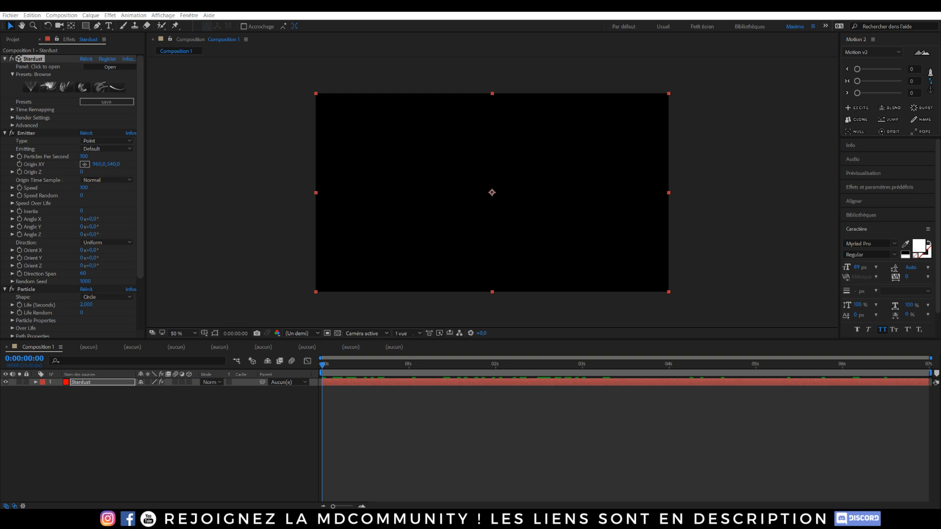
drag(612, 110, 514, 95)
click(731, 86)
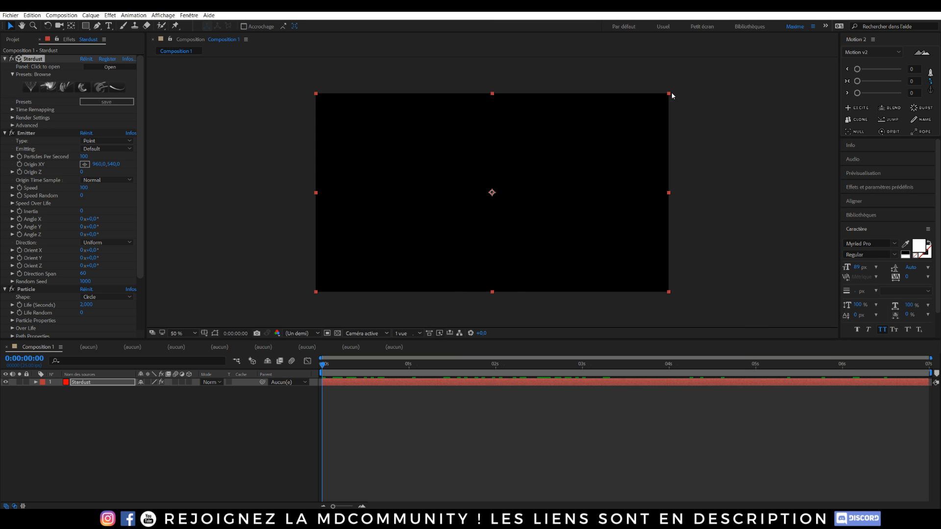
click(109, 68)
drag(514, 92, 729, 82)
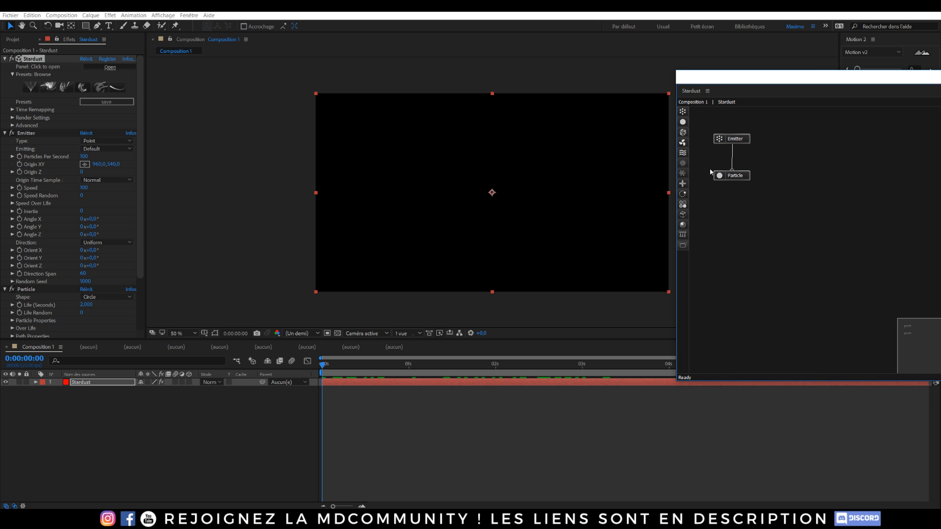
- Preview the default particle emission and inspect the settings of the Particle and Emitter nodes
key(space)
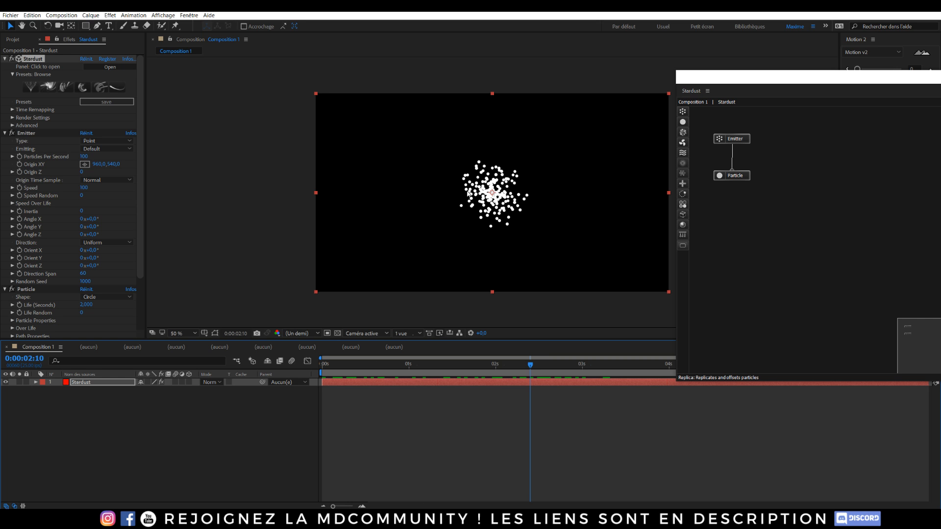
click(732, 139)
click(731, 175)
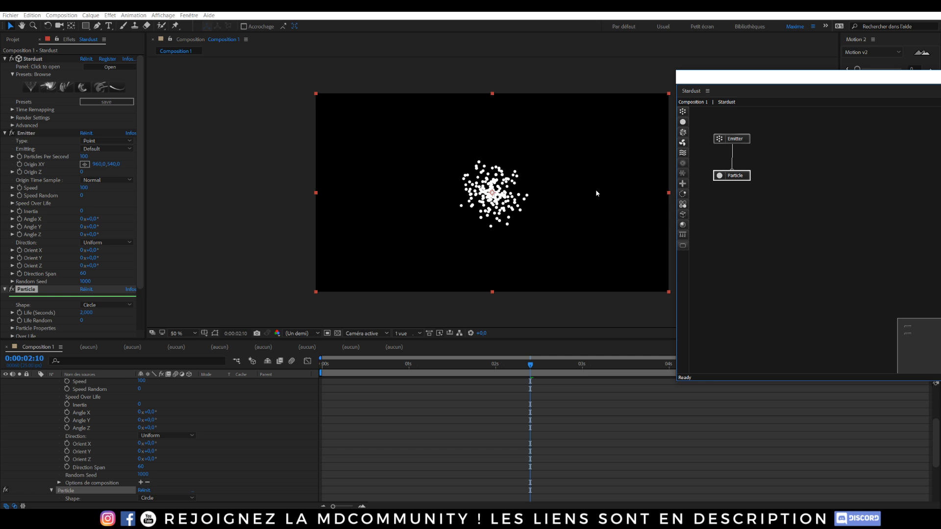
click(732, 138)
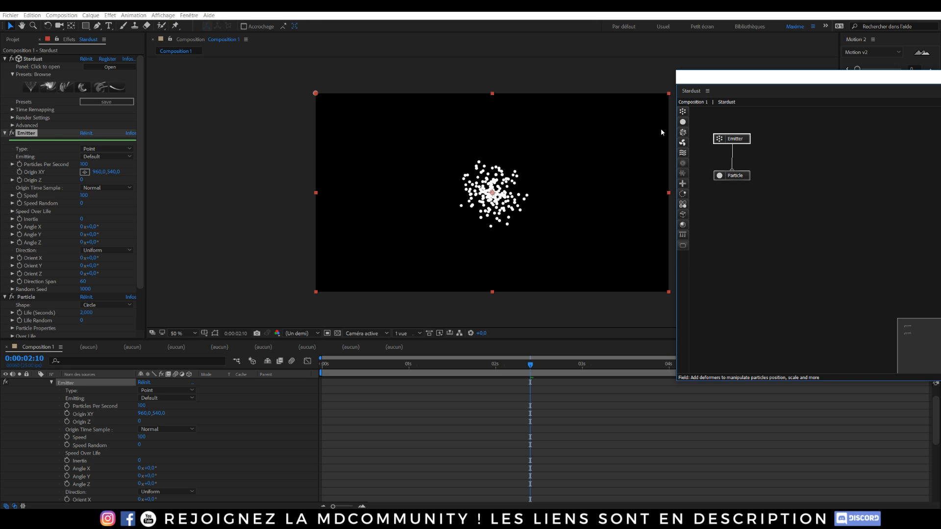
- Tidy the Emitter and Particle nodes and add a Replica node connected below the Particle node
drag(740, 181, 752, 209)
click(741, 138)
mouse_move(778, 254)
mouse_down()
mouse_move(748, 170)
mouse_move(719, 124)
mouse_move(720, 164)
mouse_move(731, 162)
mouse_up()
key(Delete)
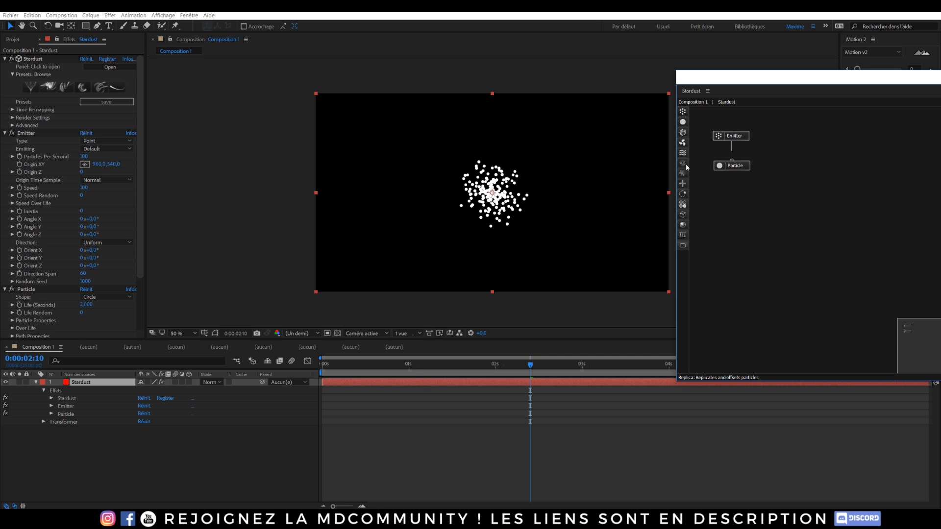
click(680, 180)
drag(708, 180, 746, 195)
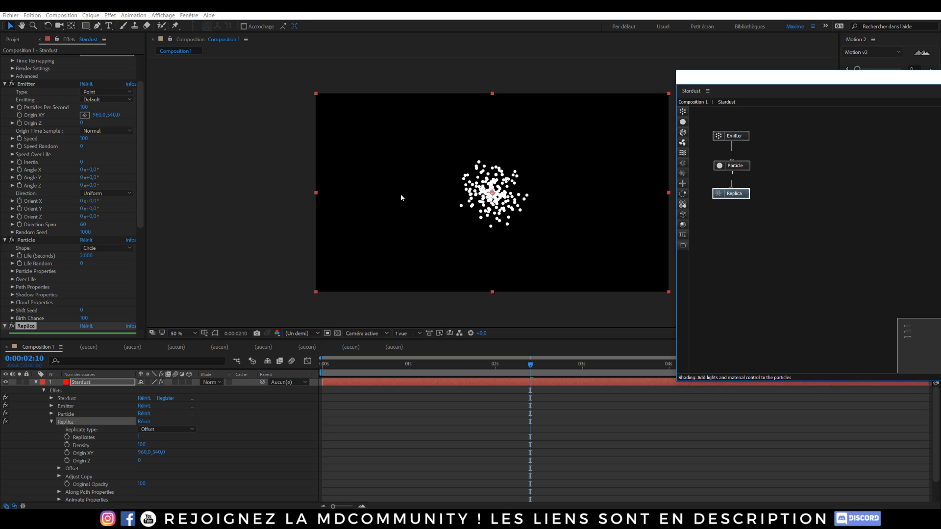
- Set the Emitter's Particles Per Second to 10
click(85, 107)
text(10)
key(Return)
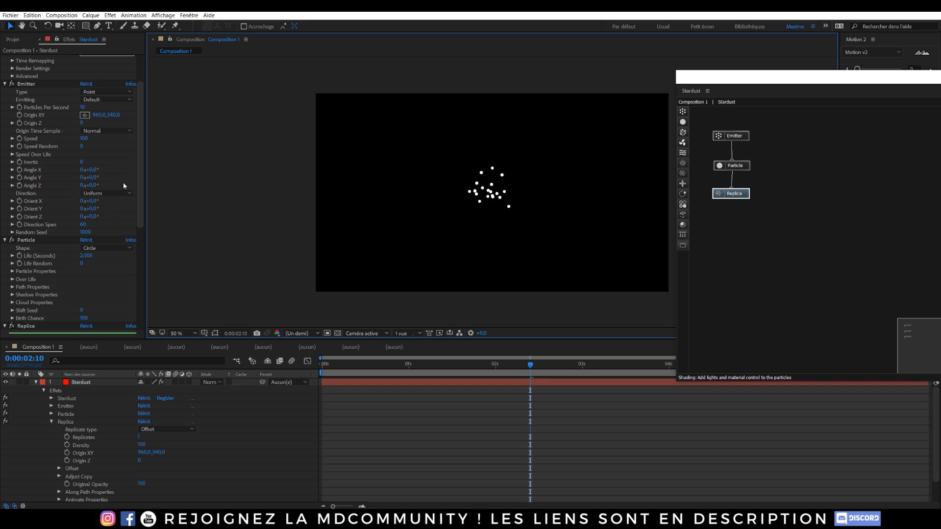
- Set the Particle node's life to 5 seconds and its size to 5 pixels
click(86, 255)
text(5)
key(Return)
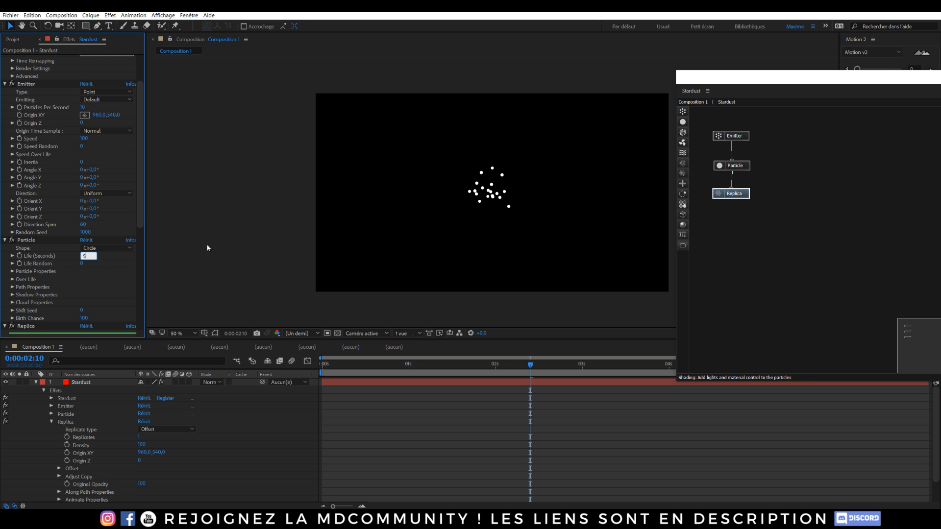
click(12, 272)
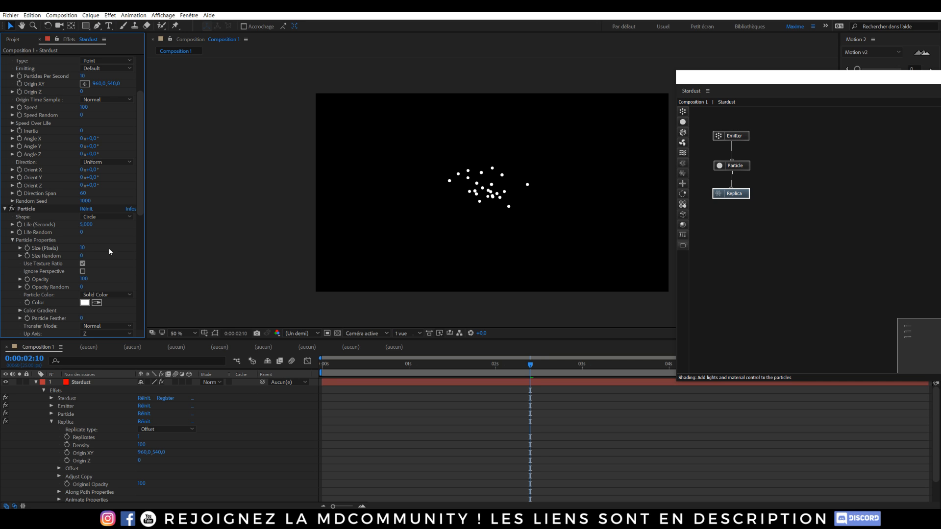
click(83, 248)
text(5)
- Switch the particle colouring to Color Over Life and apply the Color 06 gradient preset
scroll(49, 268, down, 3)
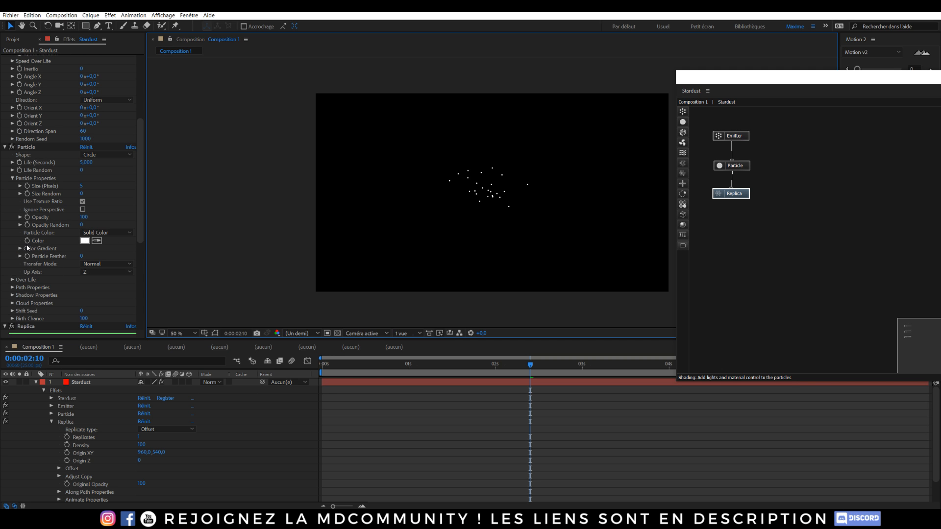
click(20, 249)
click(107, 232)
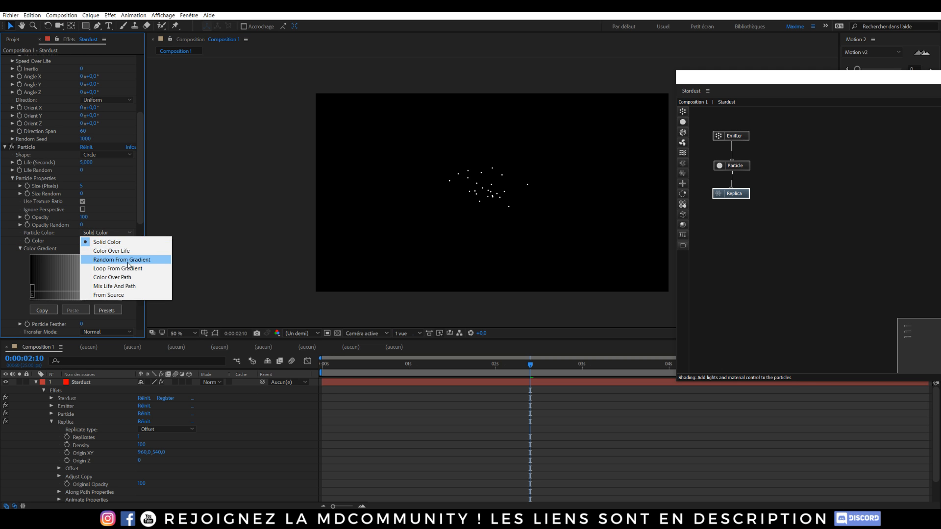
click(112, 251)
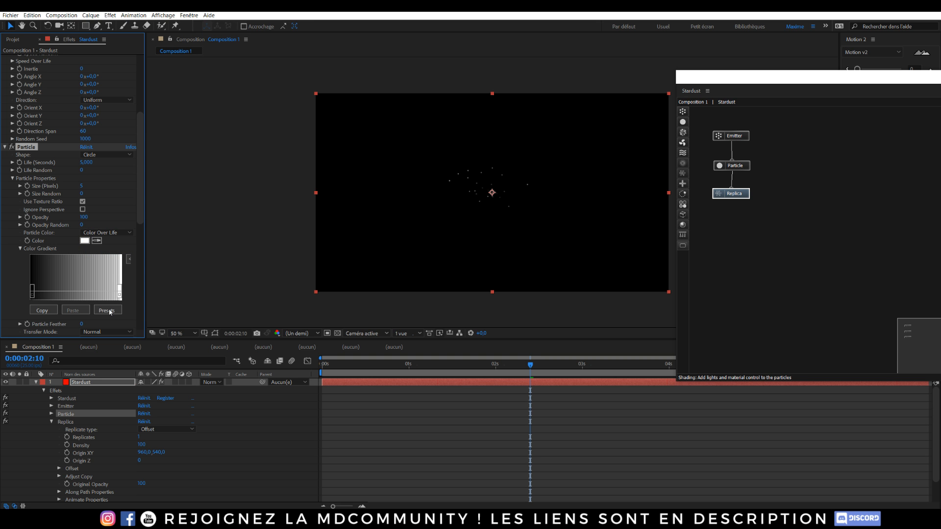
click(107, 310)
click(505, 216)
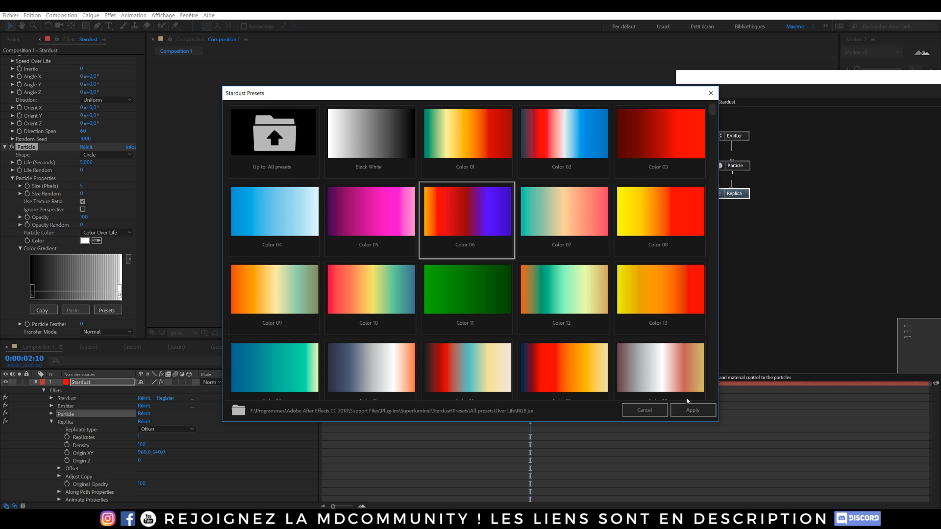
click(691, 410)
- Set the Replica node's replicate type to Sphere and scrub from the start to about 3:17 to check it
drag(529, 365, 317, 356)
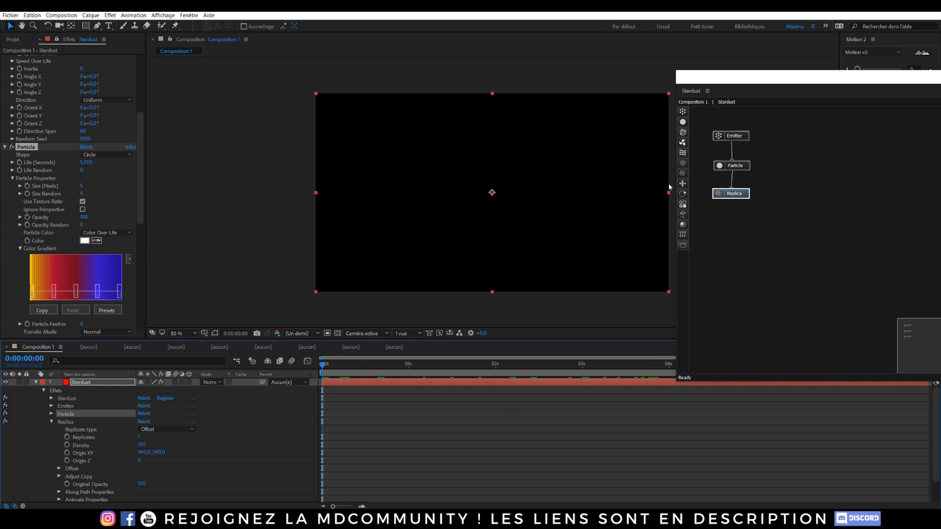
click(745, 196)
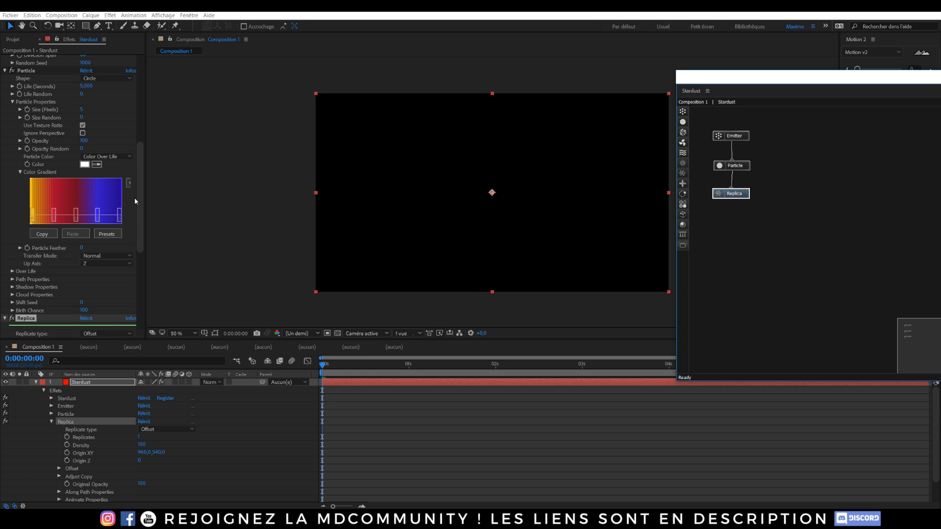
drag(143, 204, 141, 283)
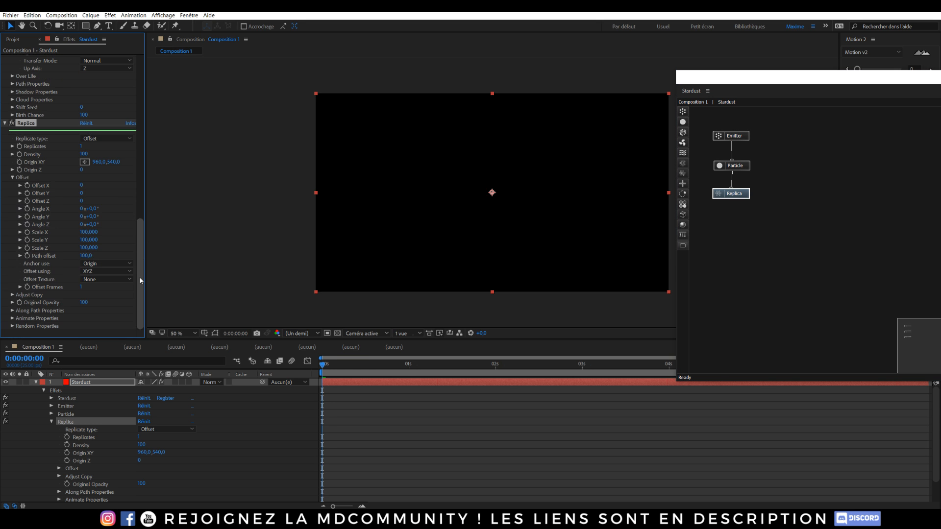
click(130, 142)
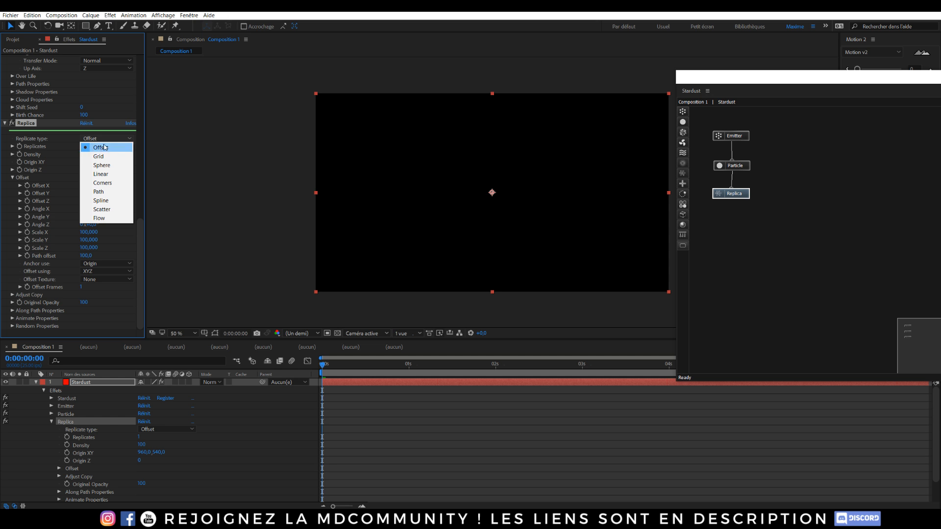
click(107, 169)
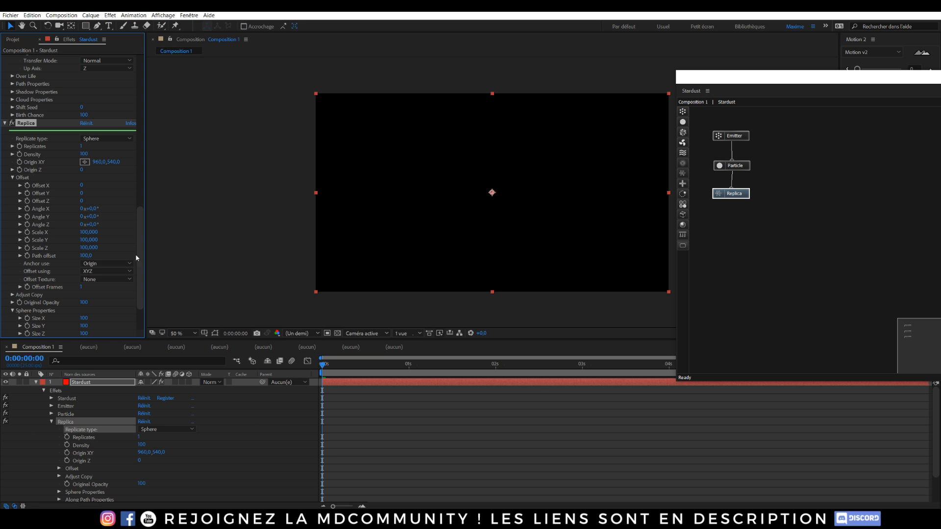
drag(361, 366, 644, 370)
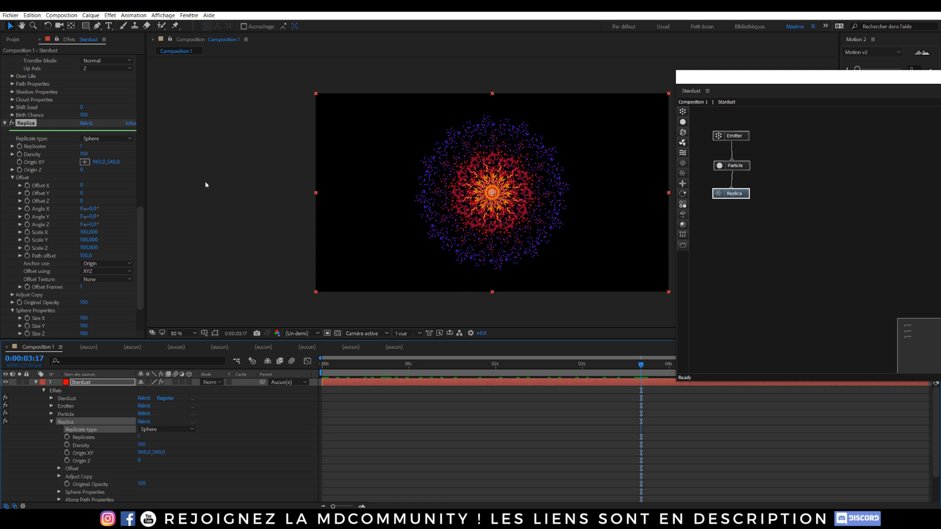
- Lower the Emitter's Particles Per Second to 5 and further to 3
drag(140, 234, 135, 69)
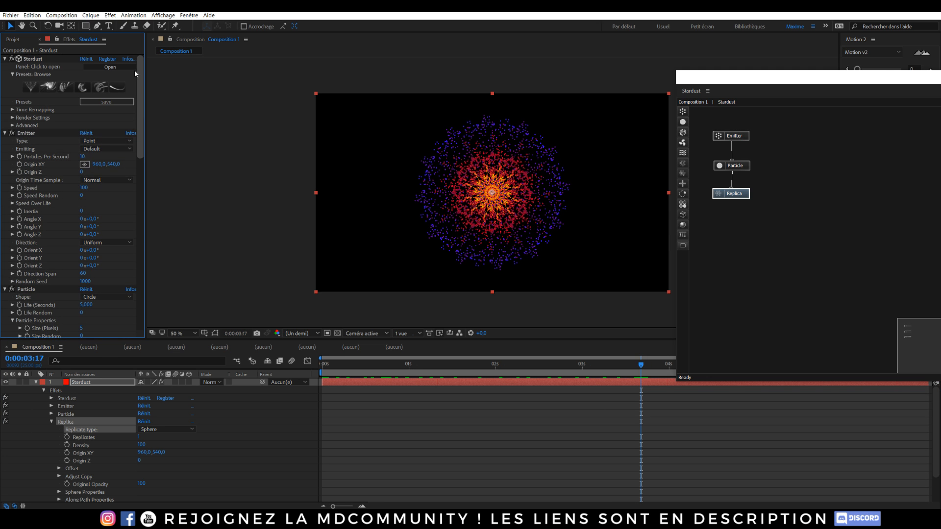
click(82, 156)
text(5)
key(Return)
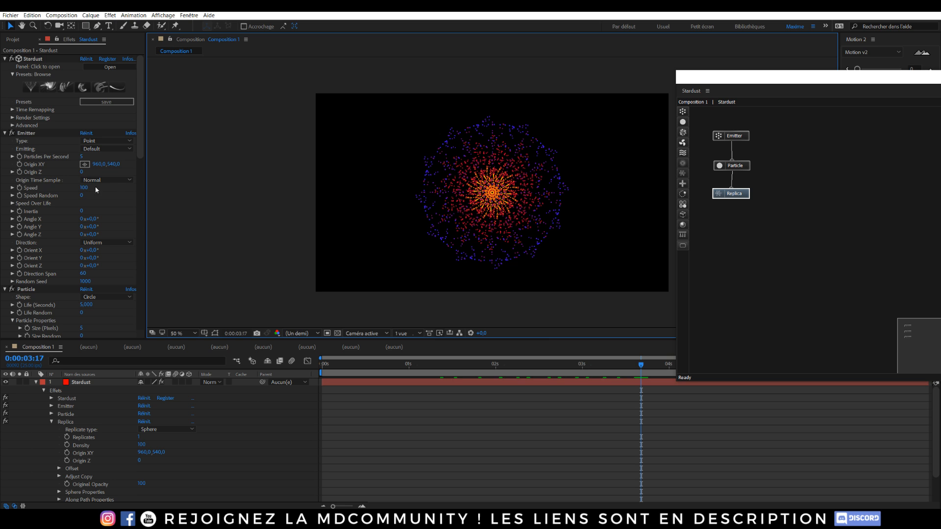
click(82, 157)
text(3)
key(Return)
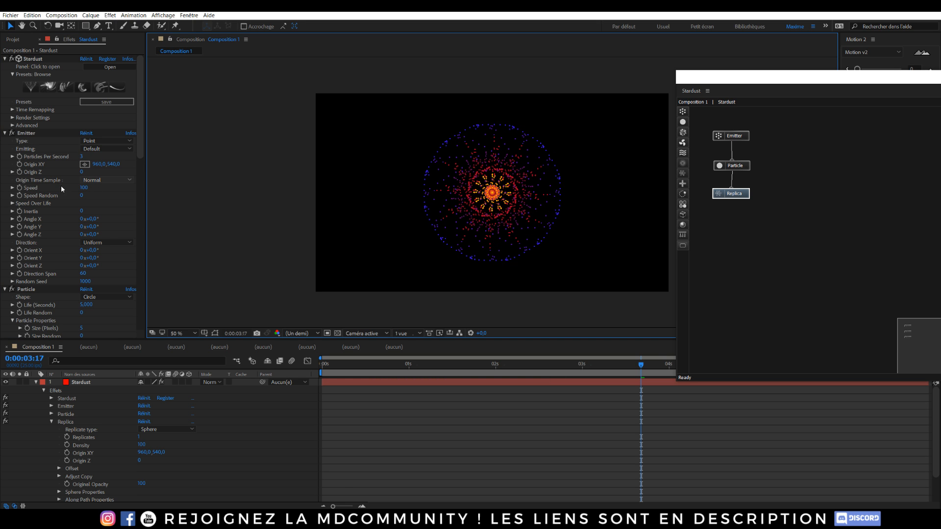
- Set the Emitter's speed to 200 and preview the animation
click(84, 188)
text(200)
key(Return)
click(322, 374)
key(space)
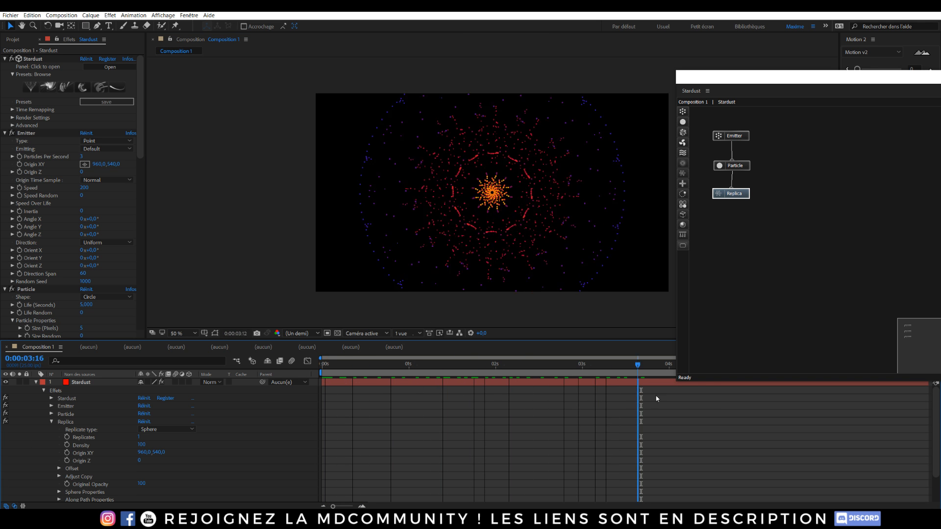
key(space)
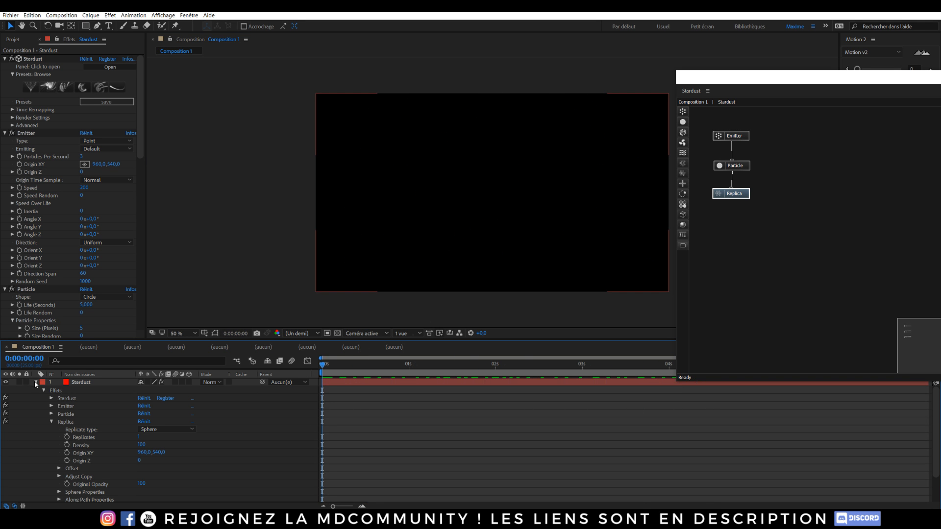
- Collapse the Stardust layer and create a two-node camera with a different lens preset
click(35, 385)
right_click(74, 440)
mouse_move(163, 354)
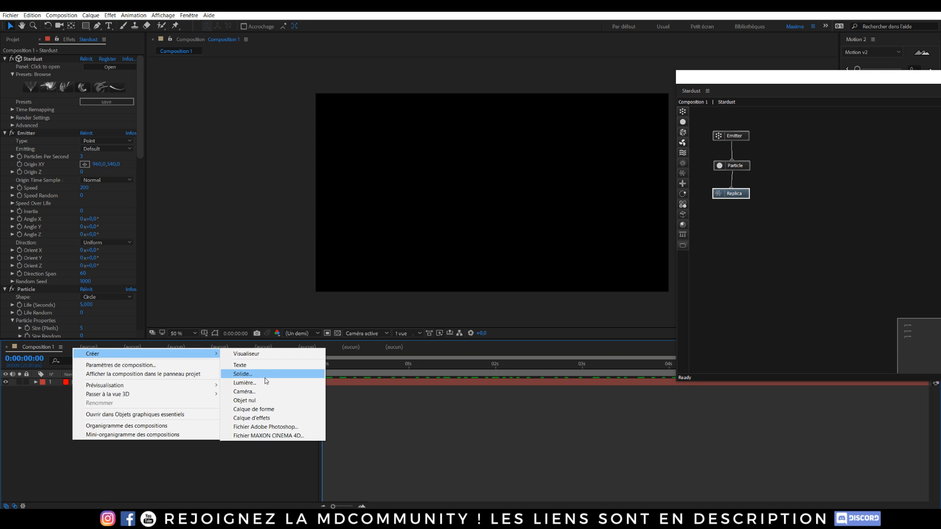
click(255, 392)
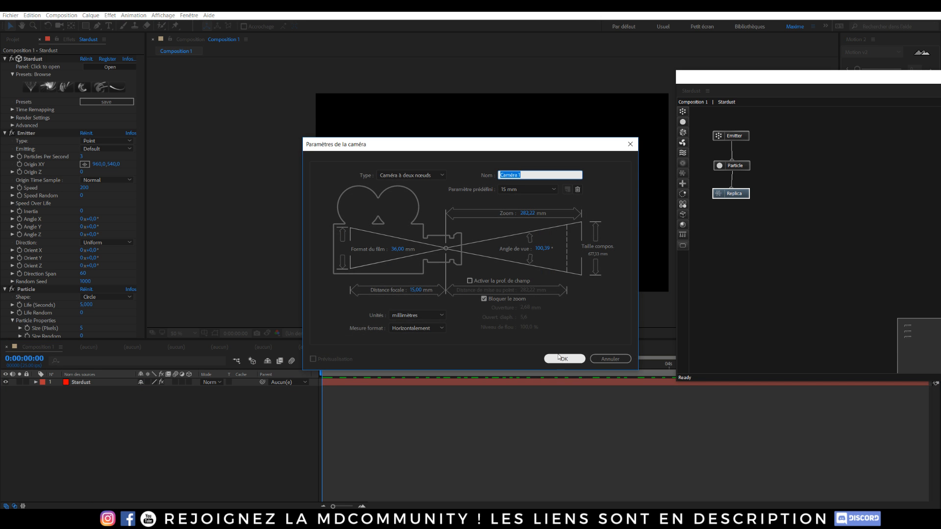
click(531, 189)
click(519, 246)
click(564, 359)
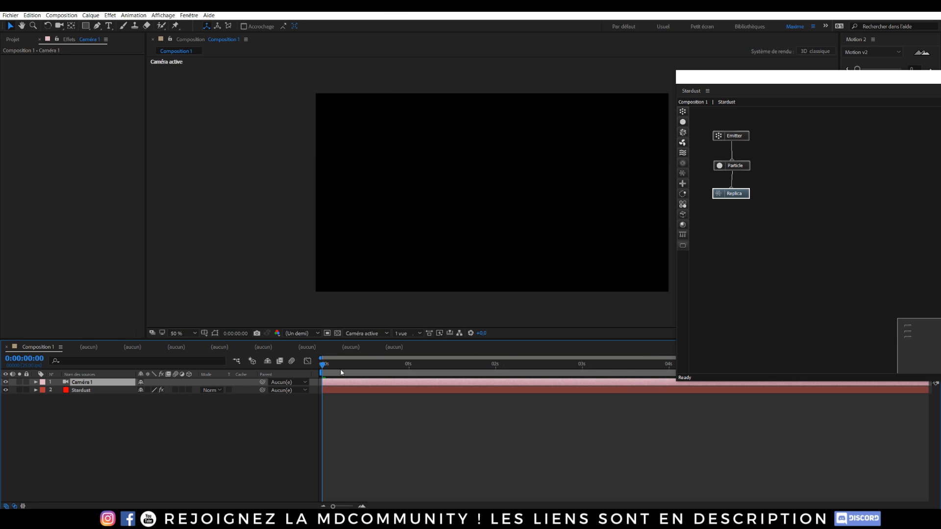
- Orbit the camera around the particles at several times in the animation and preview the result
drag(340, 366, 472, 365)
key(c)
drag(495, 183, 475, 254)
drag(477, 372, 607, 372)
drag(506, 173, 486, 233)
drag(503, 200, 473, 314)
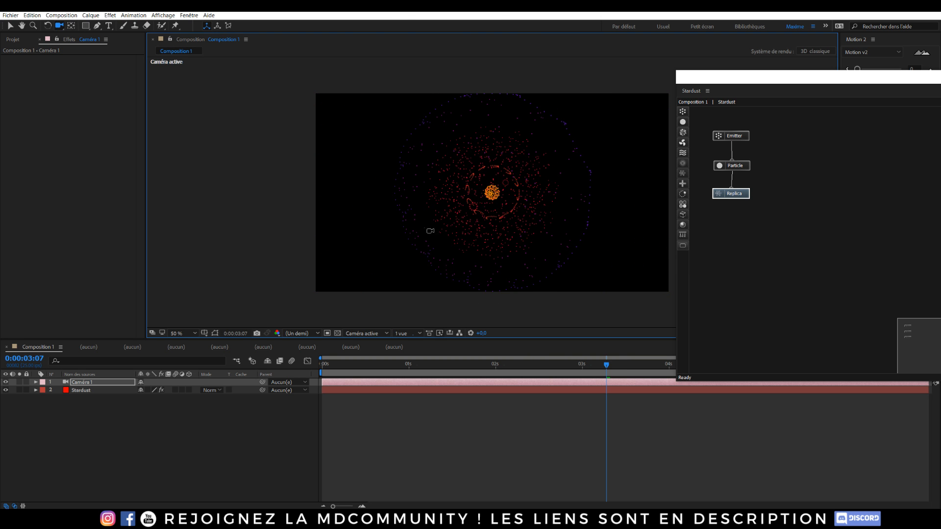
key(space)
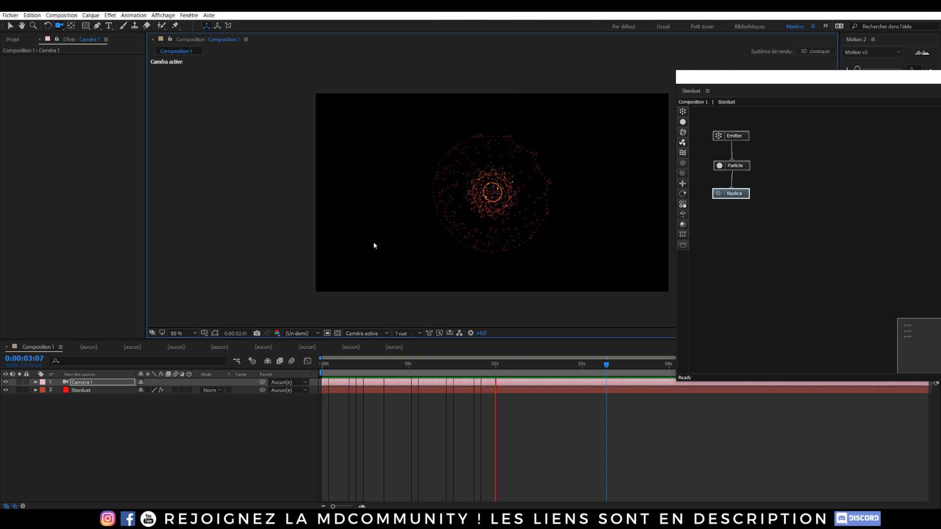
key(space)
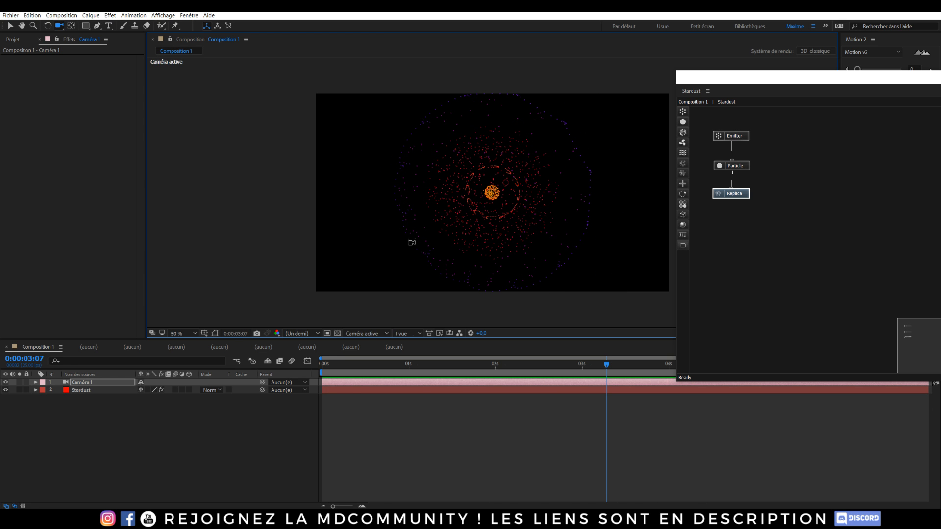
- Set the composition preview resolution to full (Intégrale) and preview the particles
click(297, 334)
click(329, 355)
key(space)
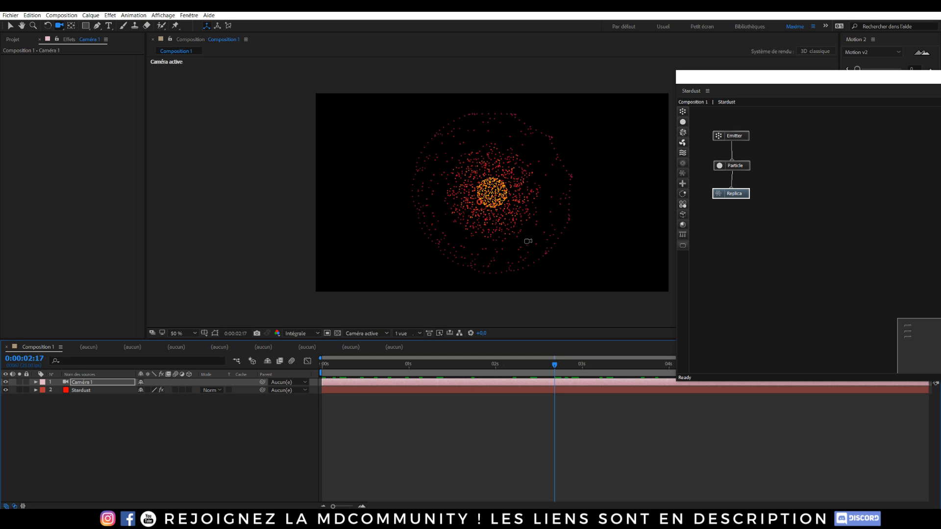
- Delete the Stardust layer from the composition
click(78, 391)
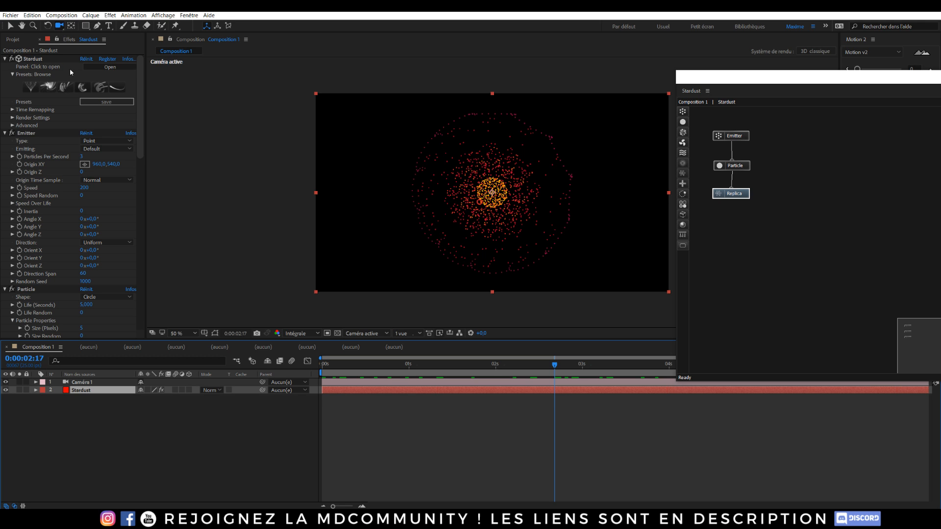
click(71, 408)
click(81, 392)
key(Delete)
- Create a new 1920 × 1080 px red solid and apply the Stardust effect to it
key(ctrl+y)
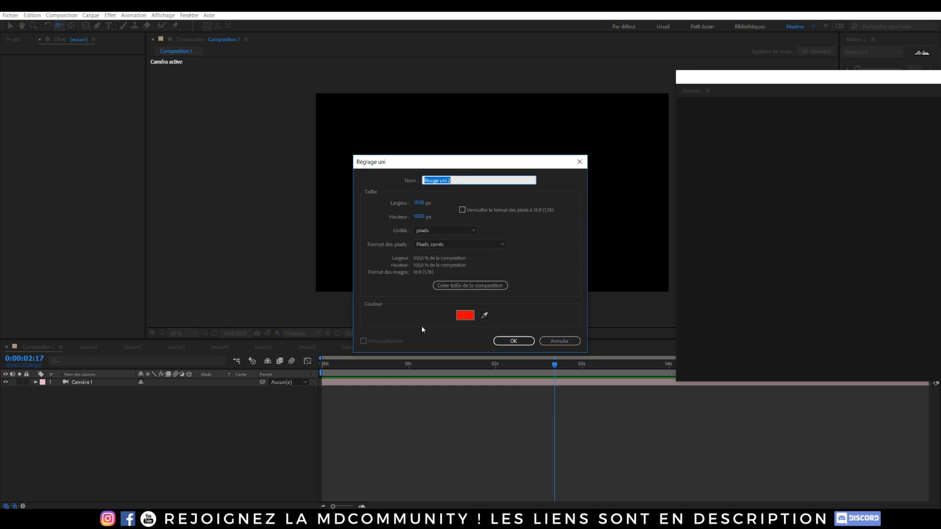
click(512, 340)
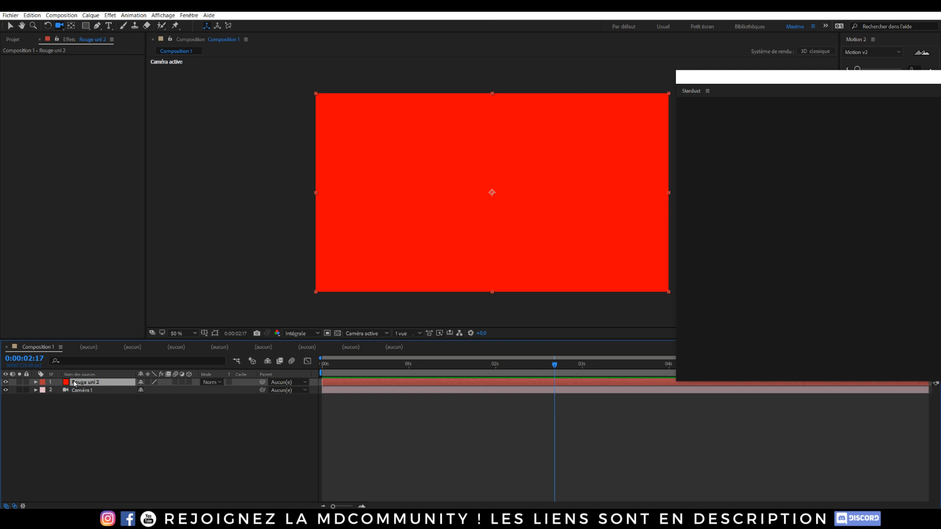
key(ctrl+alt+shift+e)
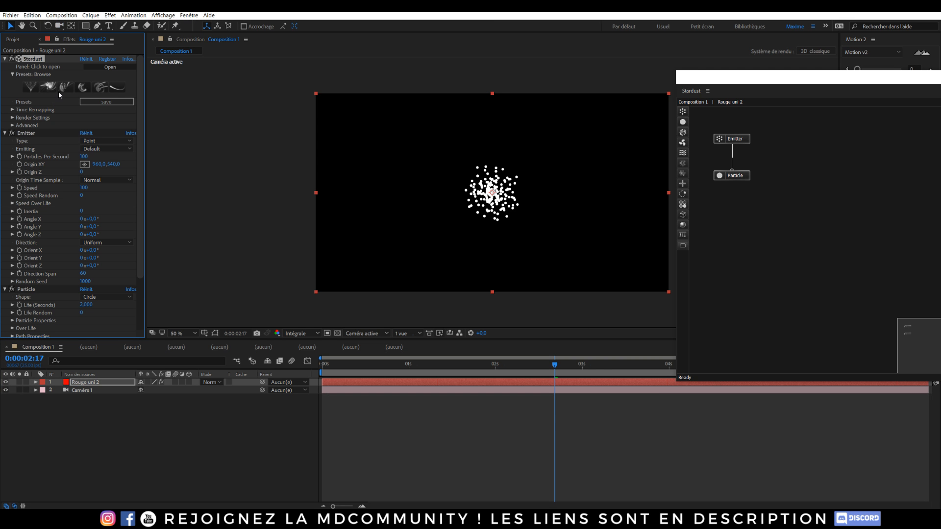
- Browse the Backgrounds and the Fire and Smoke folders in the Stardust preset library
click(58, 91)
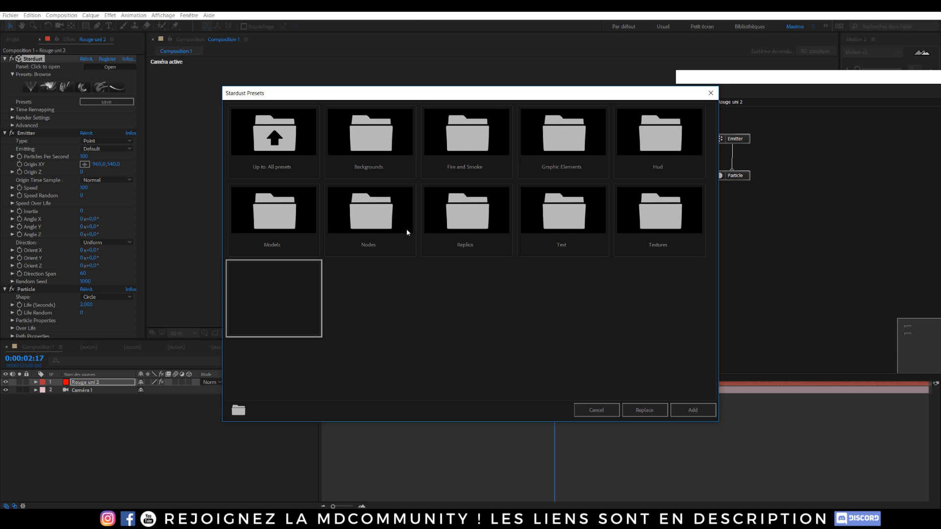
click(379, 149)
click(643, 141)
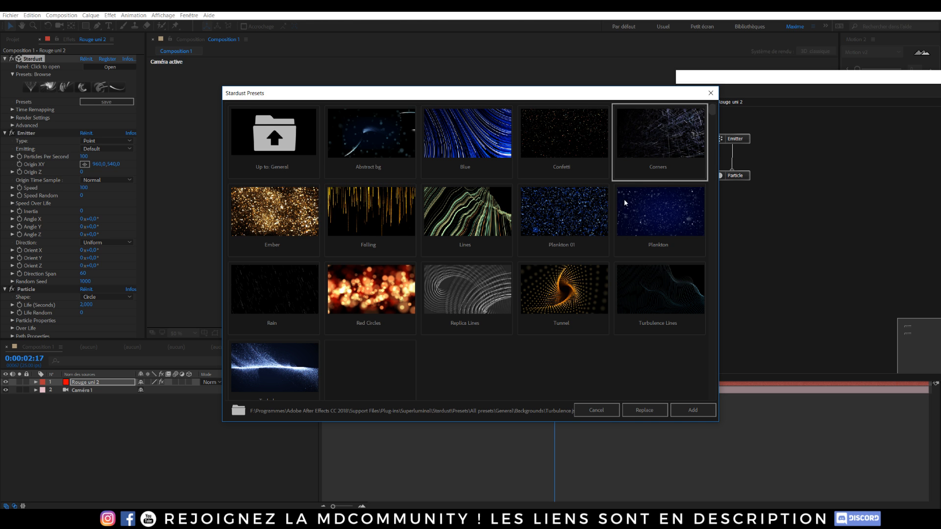
click(556, 153)
click(272, 147)
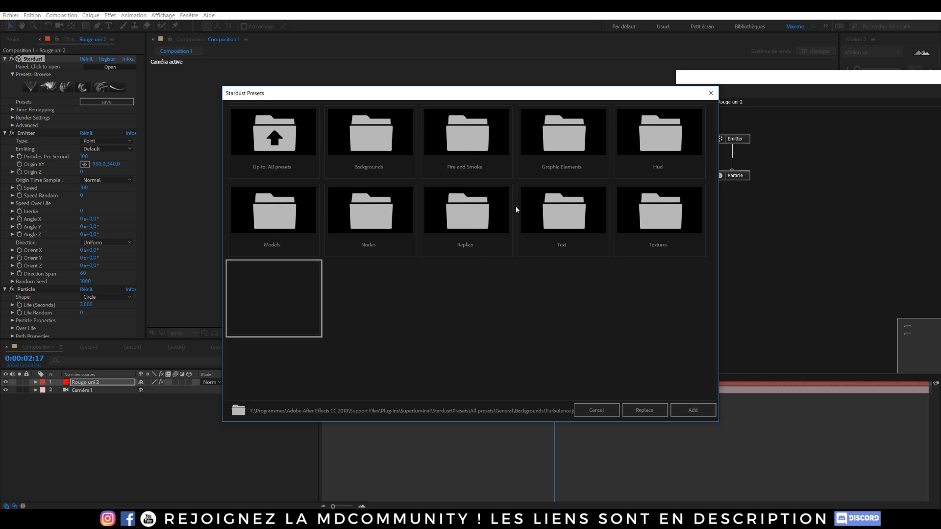
click(478, 170)
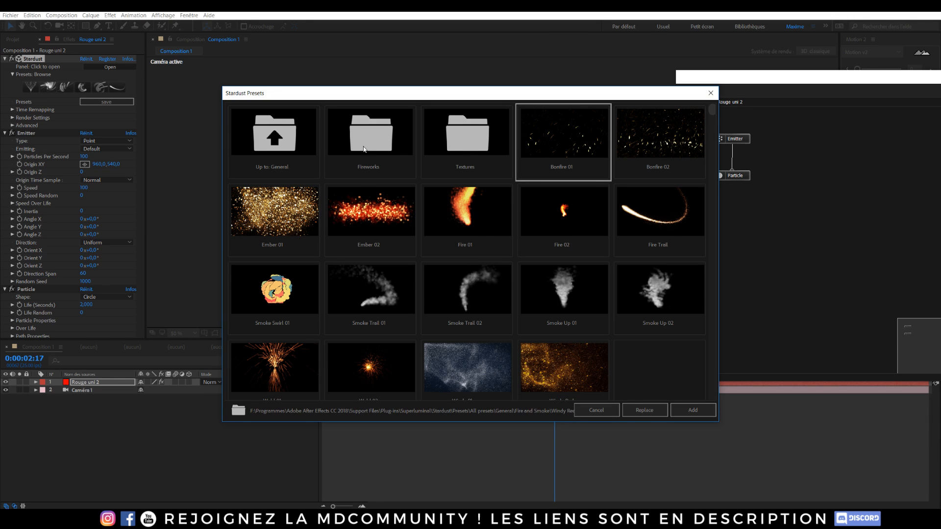
click(293, 140)
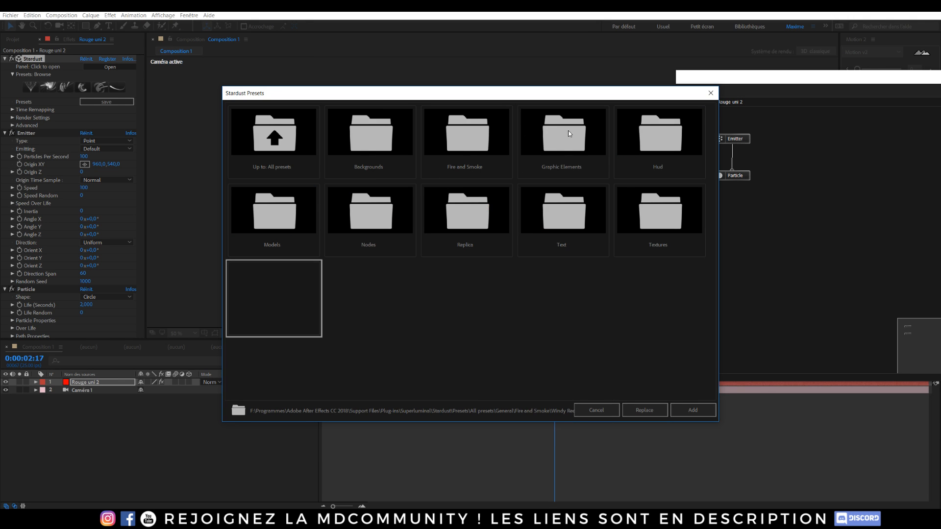
- Replace the current Stardust setup with the Bend preset from the Graphic Elements presets
click(580, 173)
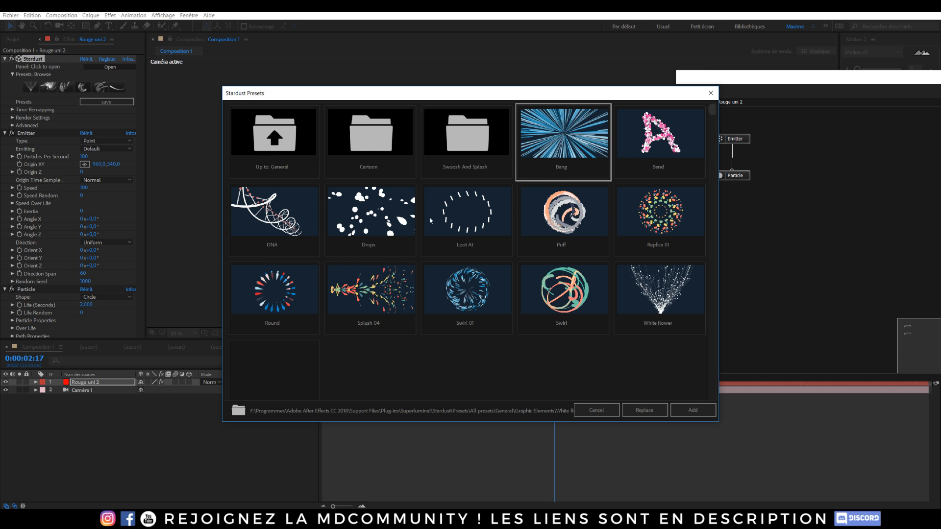
click(649, 149)
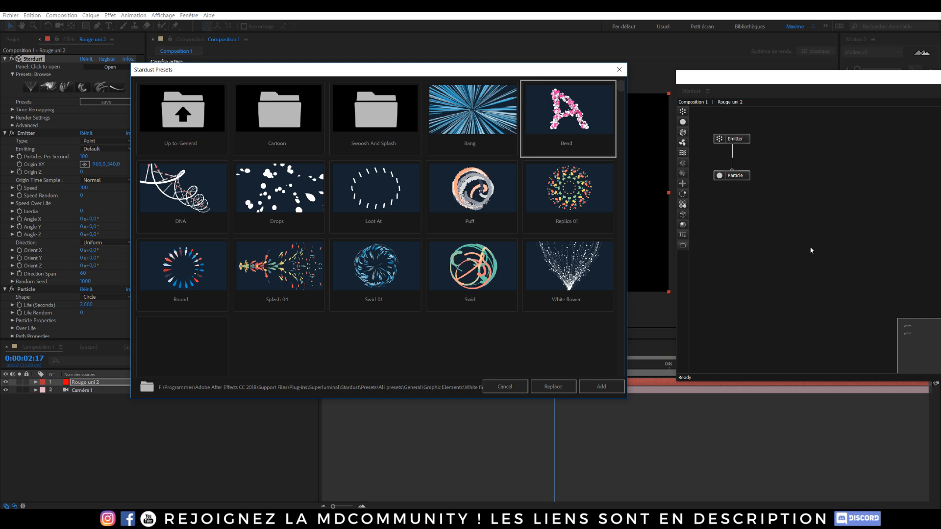
click(553, 387)
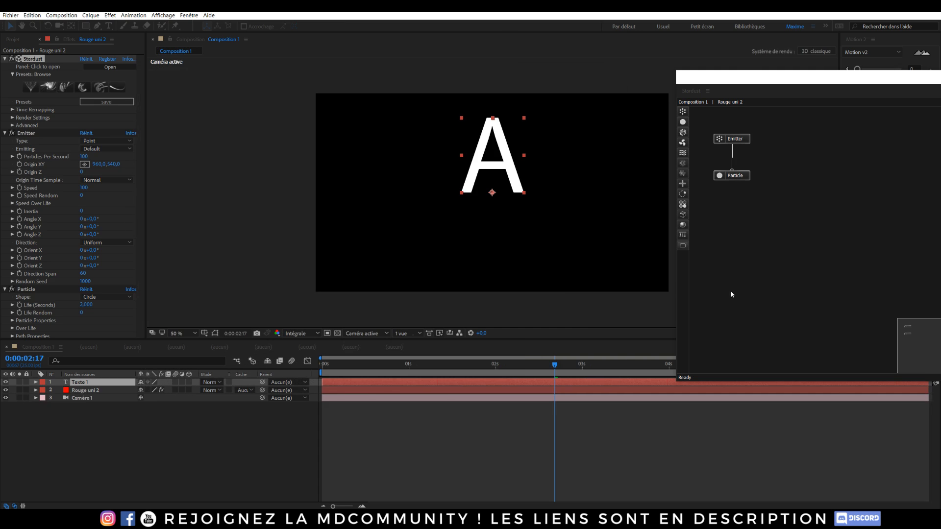
- Inspect the Bend preset's Letter, Particle, Turbulence and Field nodes and preview the animation
click(716, 126)
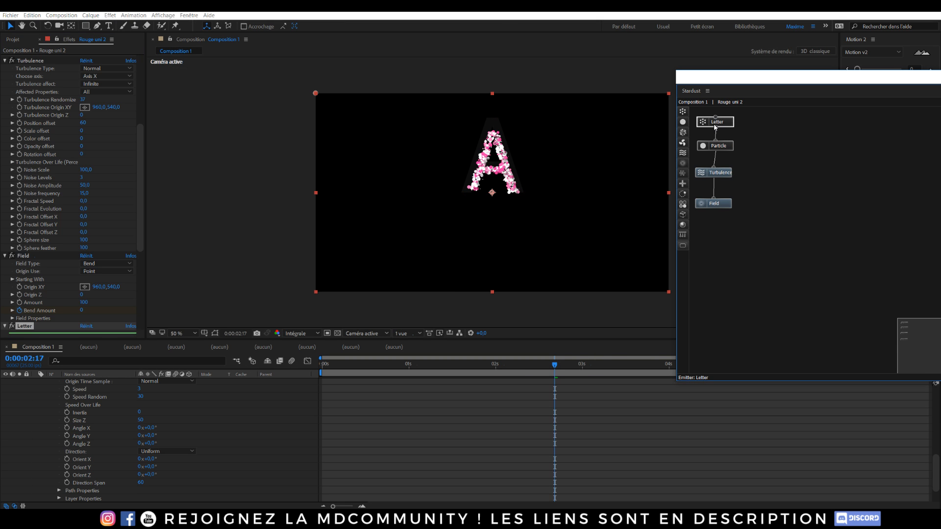
click(720, 147)
click(724, 176)
click(725, 204)
click(725, 127)
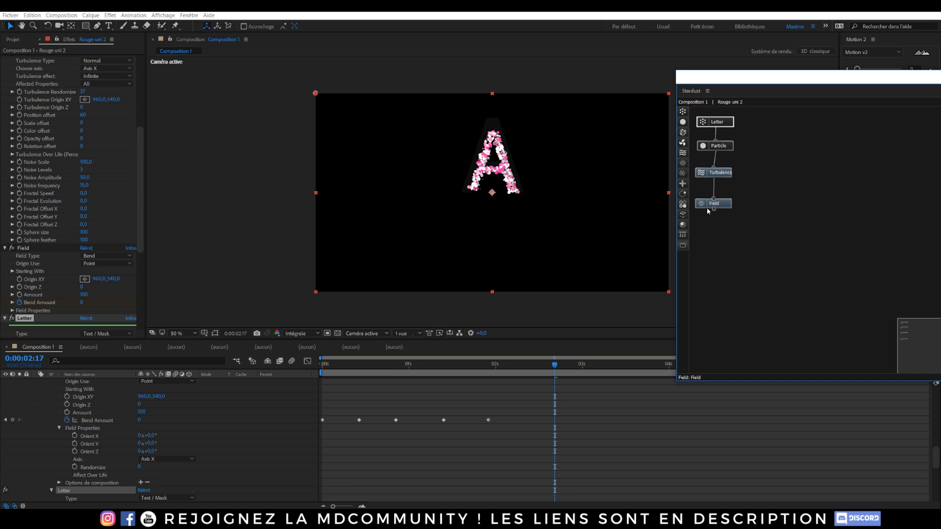
key(space)
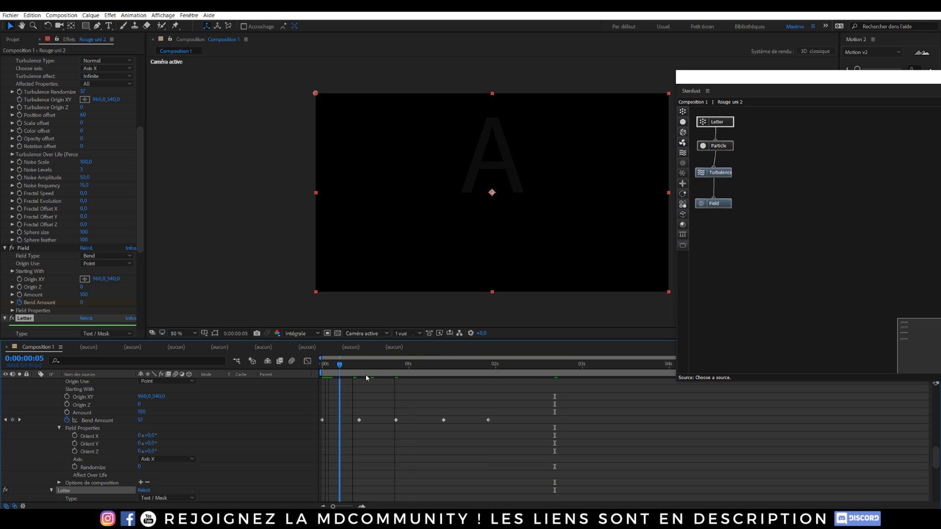
- Collapse the red solid's properties, orbit the camera around the letter A and preview the animation from the start
scroll(31, 416, up, 15)
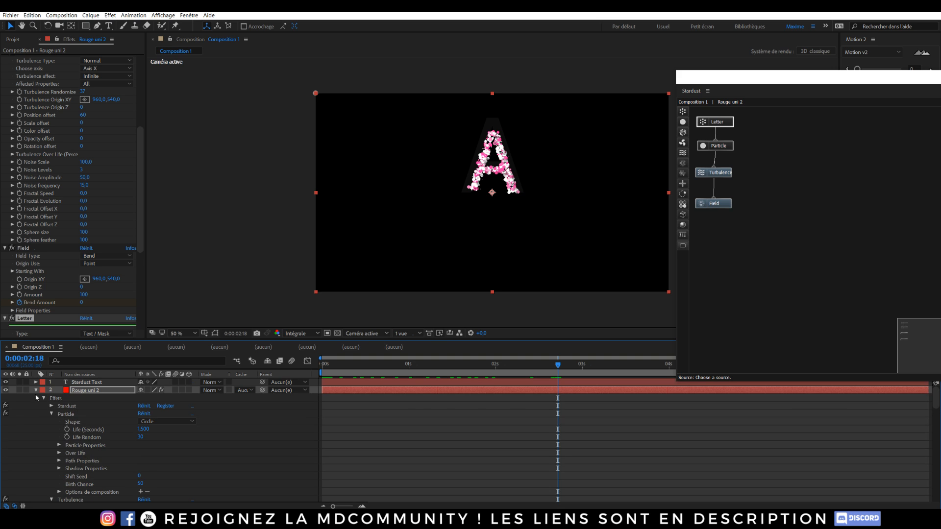
click(35, 390)
key(c)
drag(495, 186, 528, 144)
mouse_move(524, 230)
mouse_down()
mouse_move(619, 231)
mouse_move(572, 222)
mouse_move(535, 229)
mouse_move(533, 240)
mouse_up()
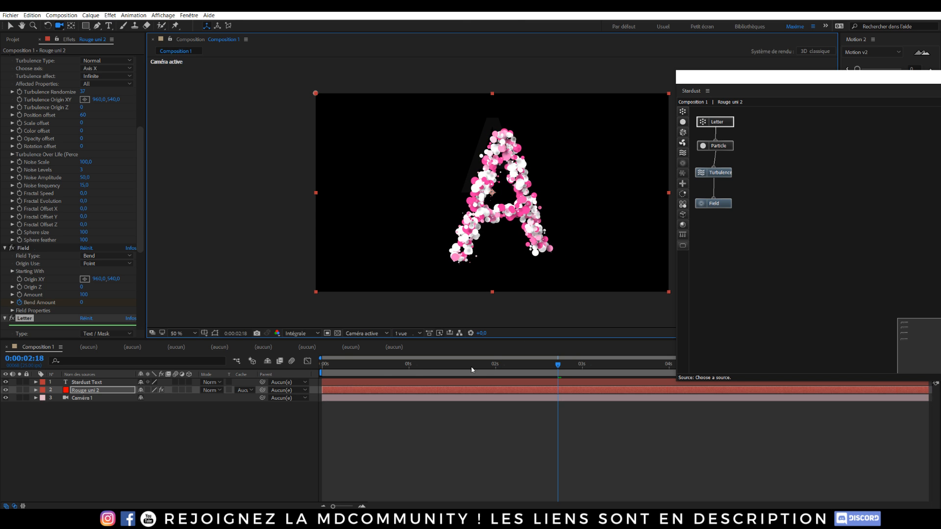
key(Home)
key(space)
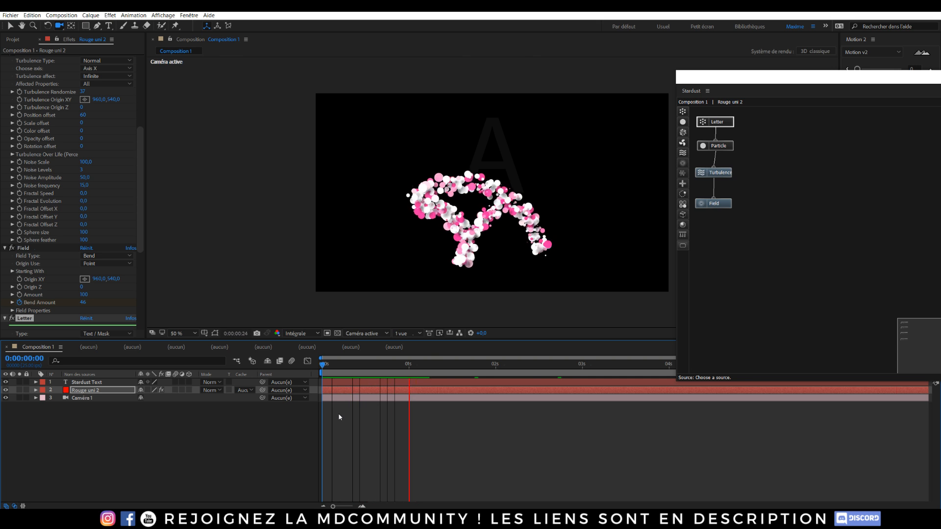
key(space)
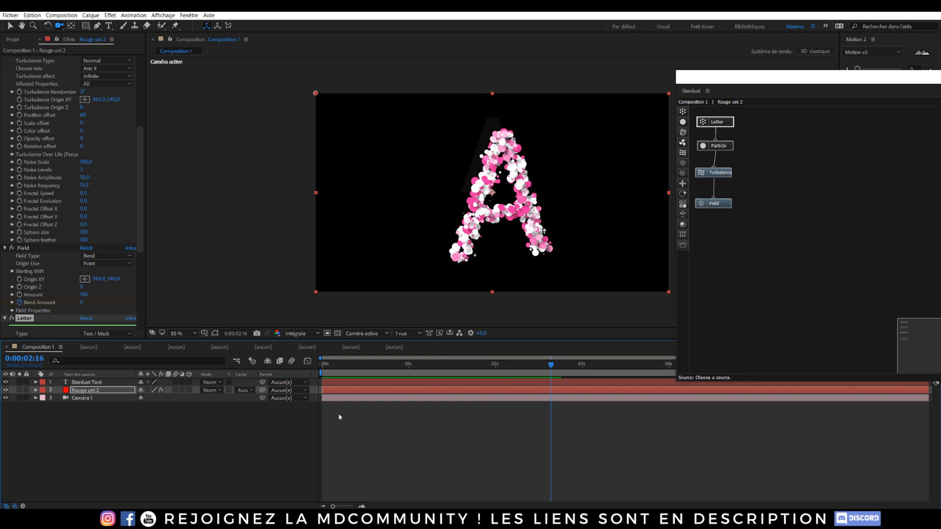
- Solo the Stardust Text layer and change its text to "O"
click(82, 383)
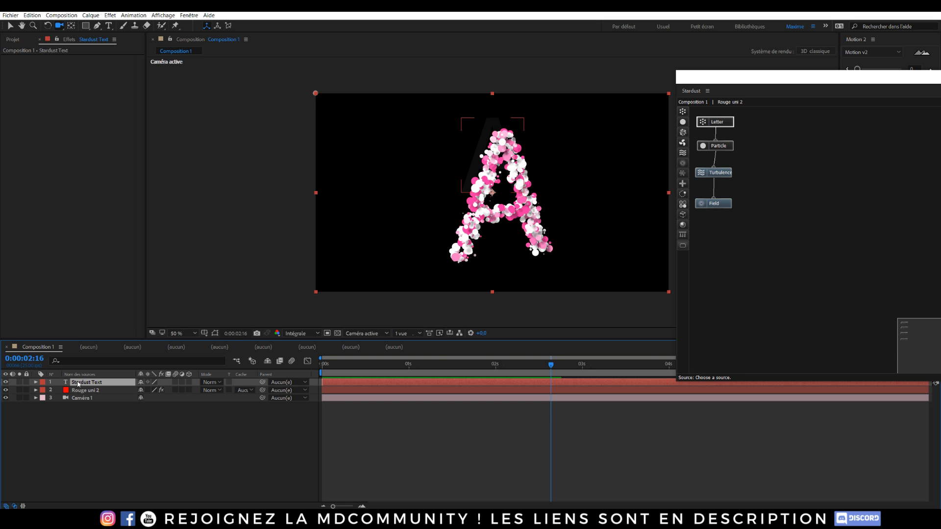
click(19, 382)
key(ctrl+t)
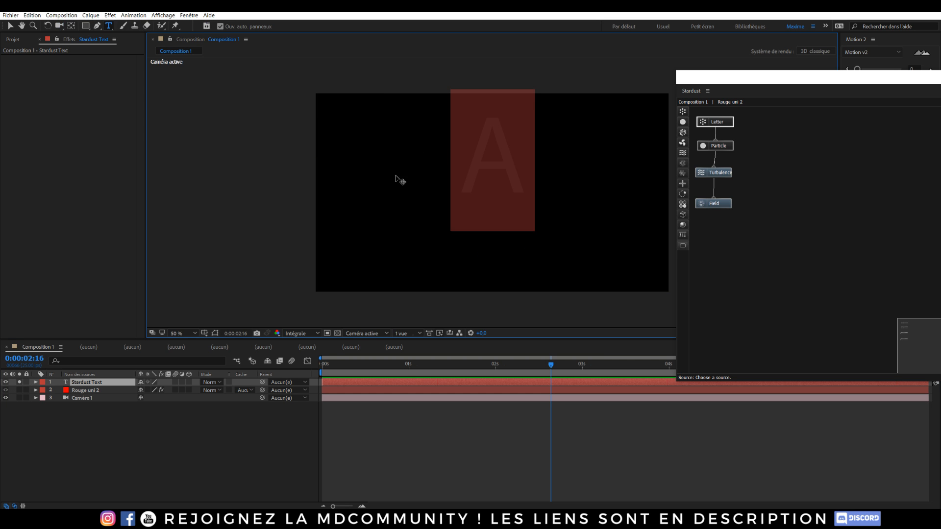
text(O)
click(7, 408)
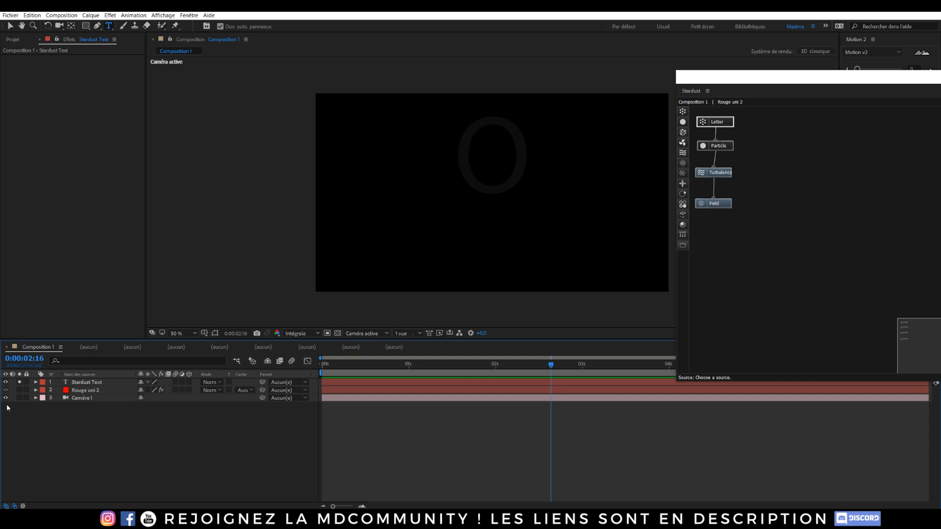
- Turn off solo on the Stardust Text layer, hide the layer and preview the particle letter
click(19, 383)
click(5, 382)
key(space)
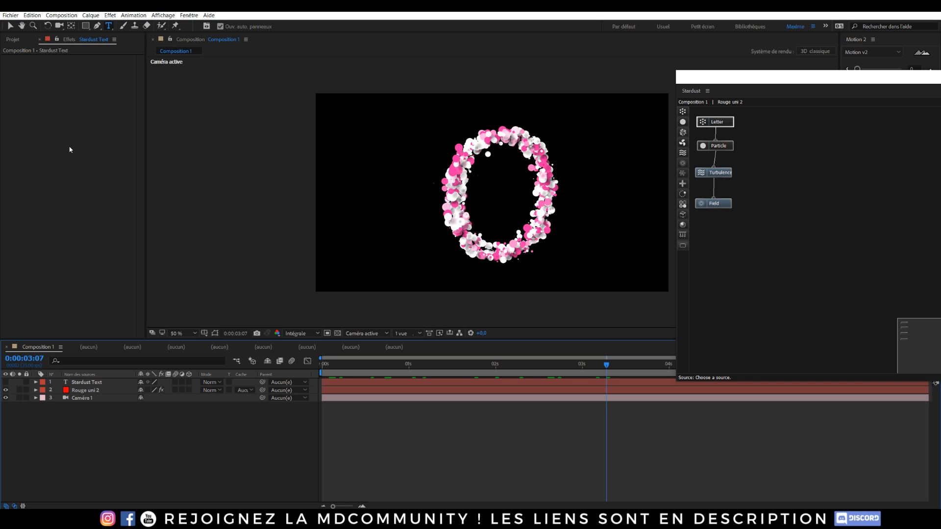
- Check the project's items for the imported preset folder and return to the red solid's Stardust settings
click(13, 39)
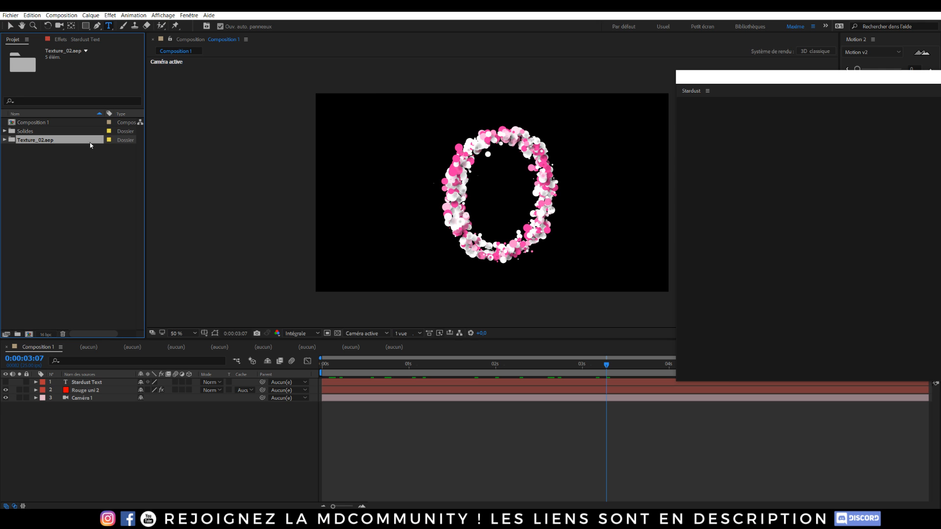
click(86, 390)
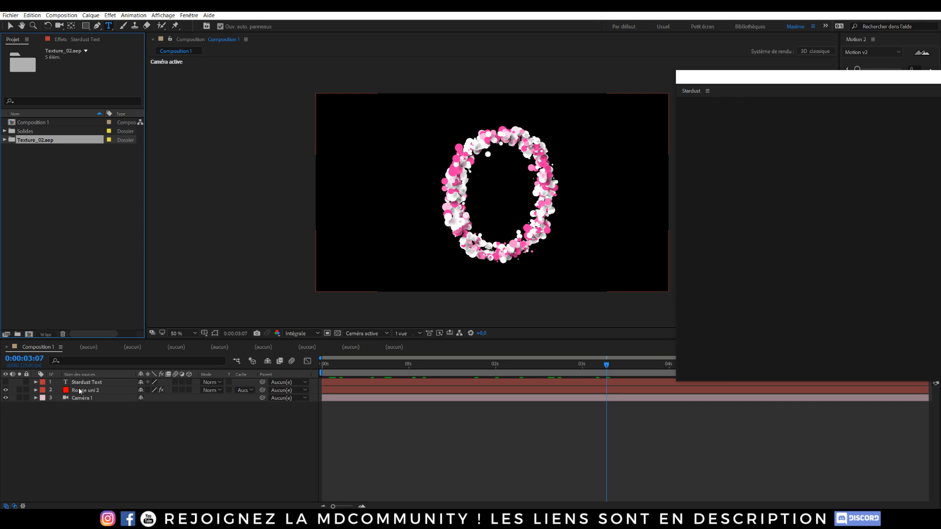
click(62, 39)
- Browse the Models presets with their Misc folder and the Nodes presets with their Grid folder
click(66, 85)
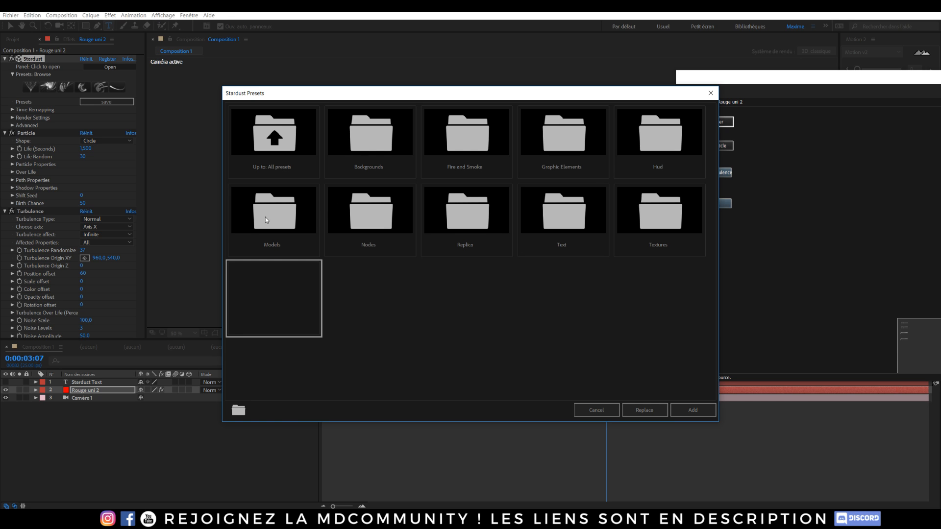
double_click(308, 249)
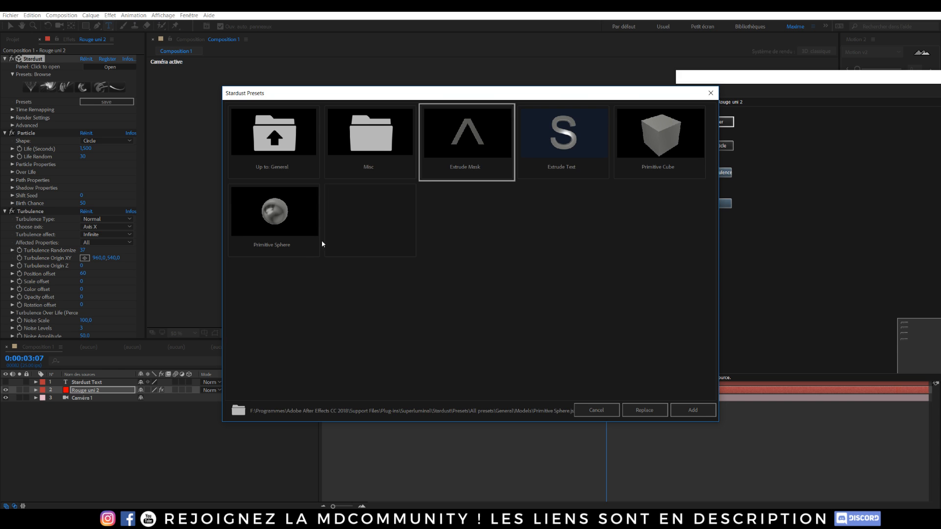
double_click(365, 130)
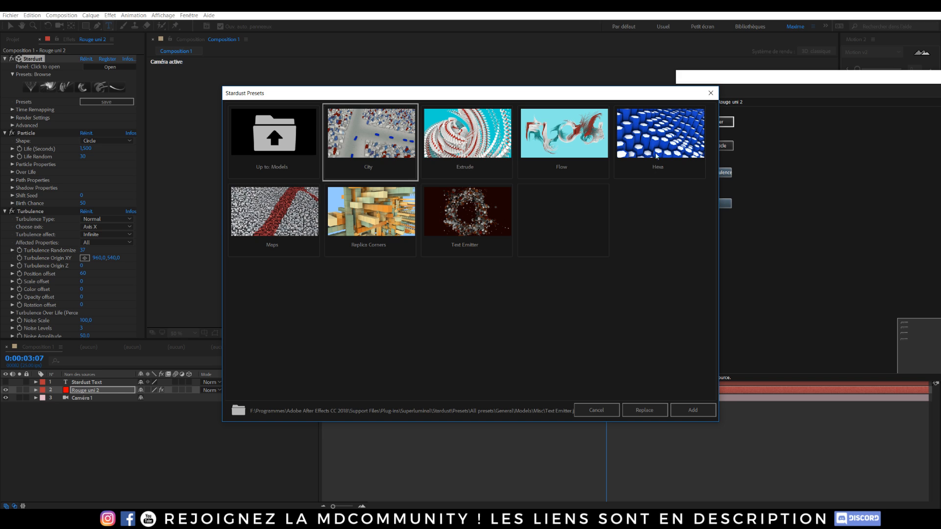
click(684, 171)
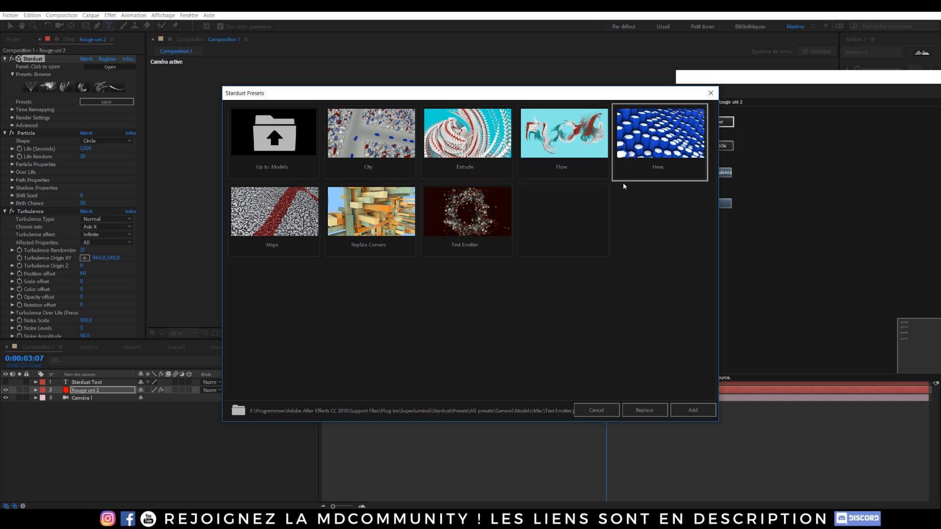
click(312, 173)
click(294, 138)
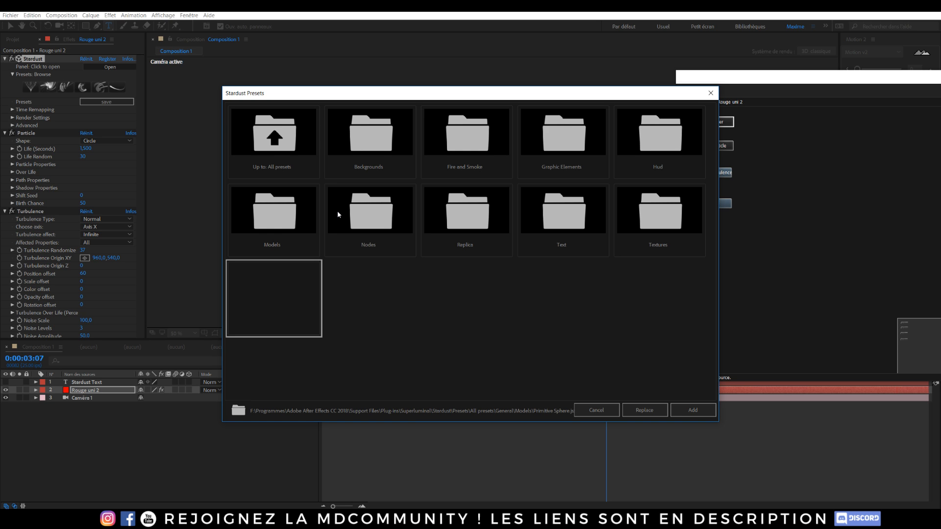
click(337, 210)
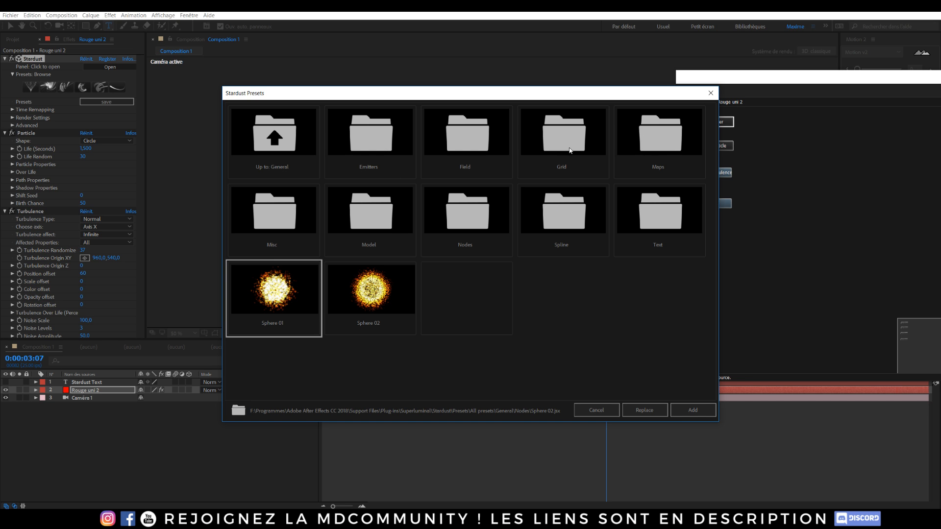
click(591, 164)
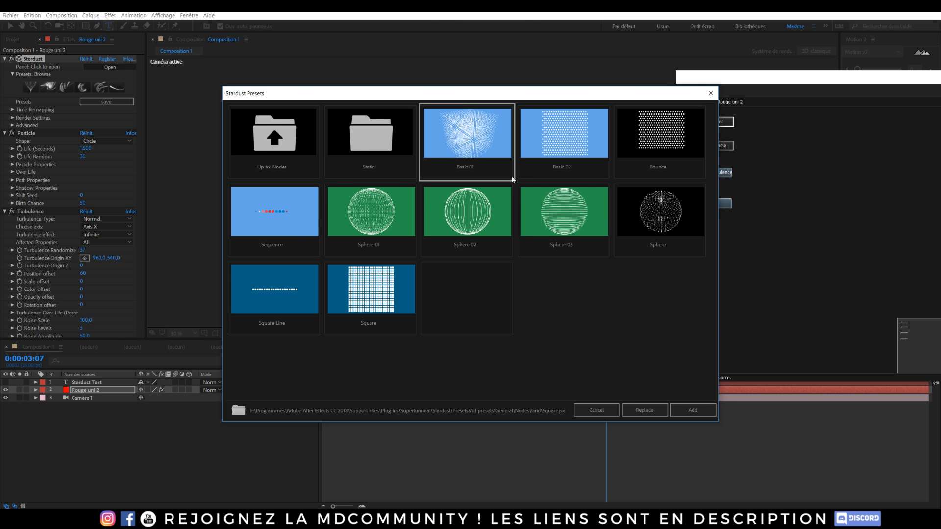
click(283, 131)
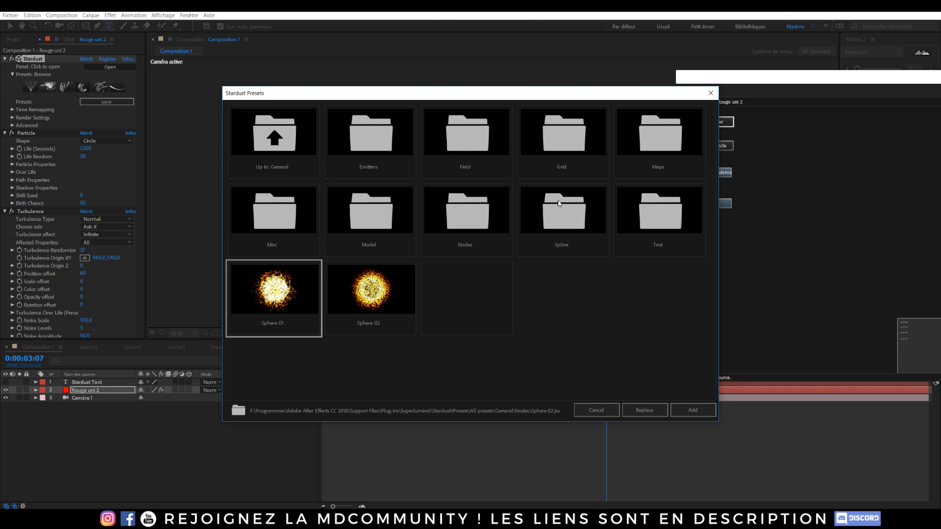
- Replace the current Stardust setup with the Organic preset from the Replica presets
click(283, 130)
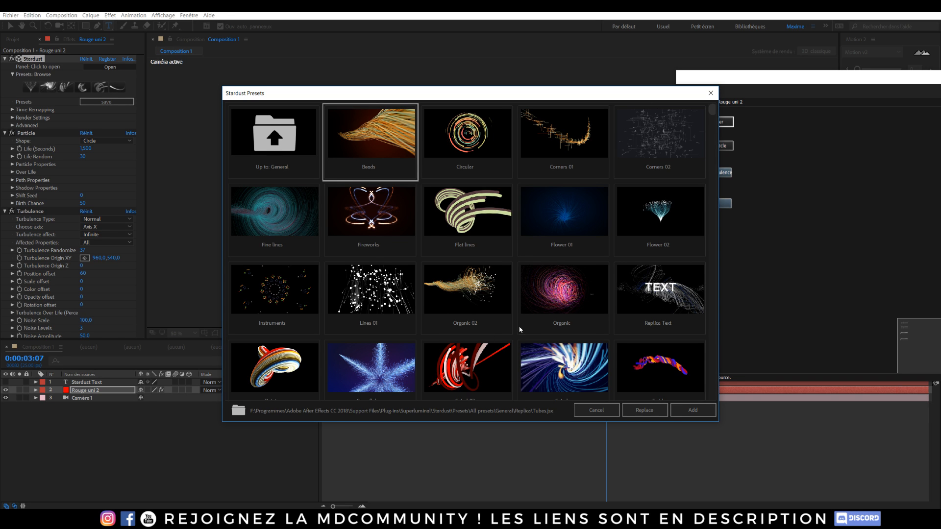
click(575, 288)
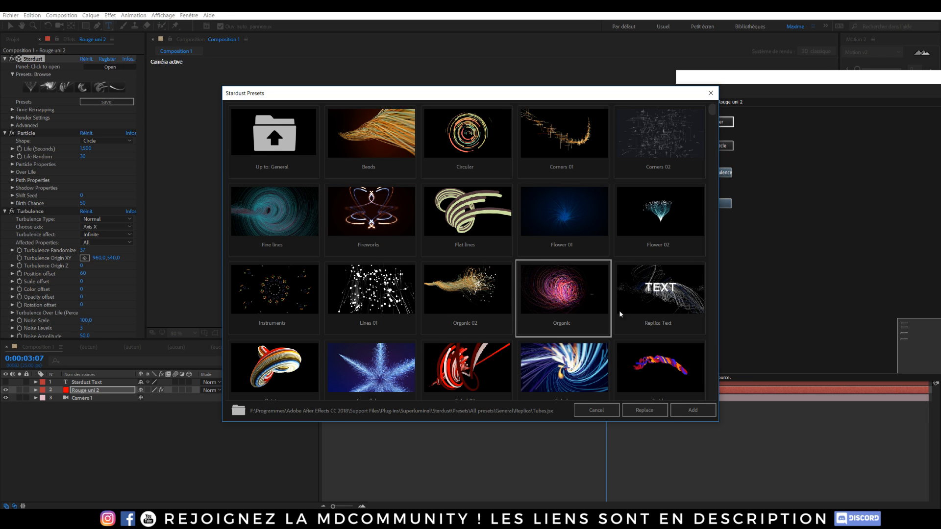
click(646, 410)
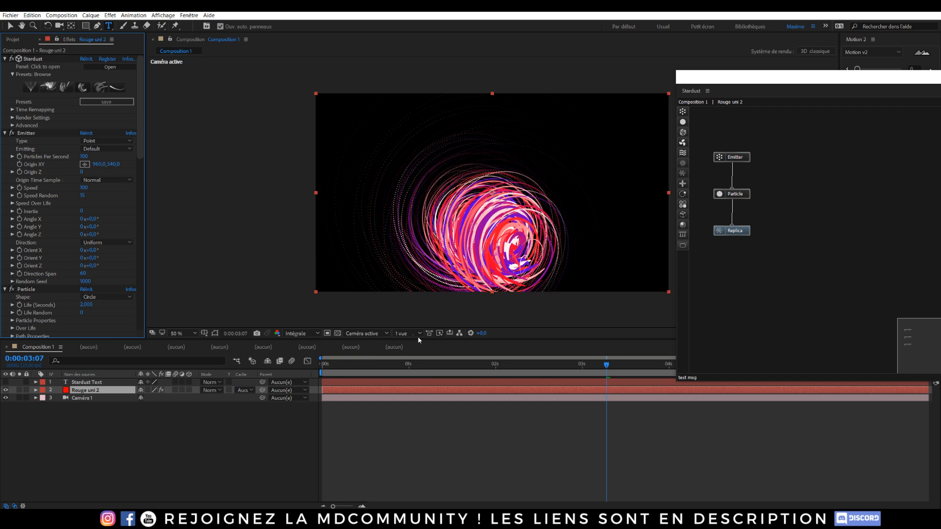
- Orbit the camera around the swirling particles and move the current time to 0:00:02:11
key(c)
drag(487, 240, 521, 210)
drag(567, 367, 613, 374)
- Delete the Replica node from the Organic preset's node graph and undo the deletion
click(738, 231)
key(Delete)
key(ctrl+z)
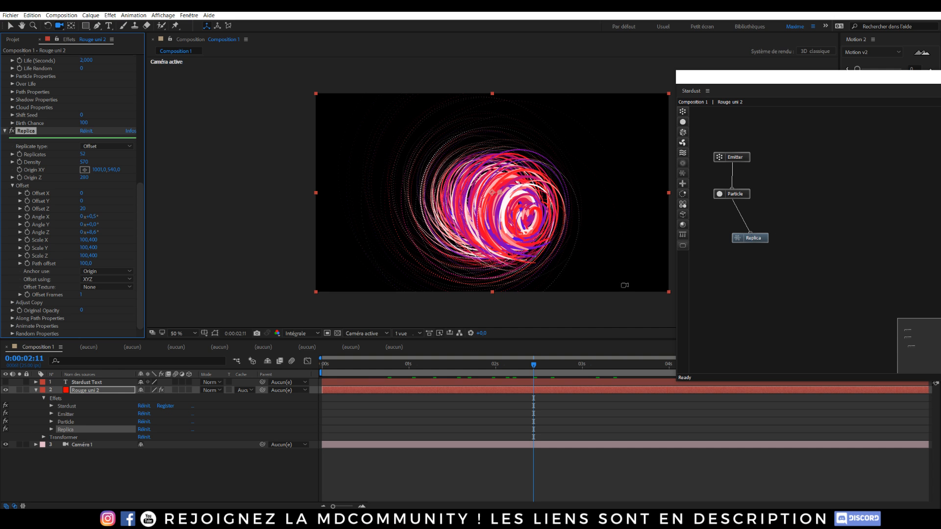
- Orbit the camera around the swirl, and replace the Stardust setup with the Circular preset from the Replica presets
drag(467, 192, 427, 192)
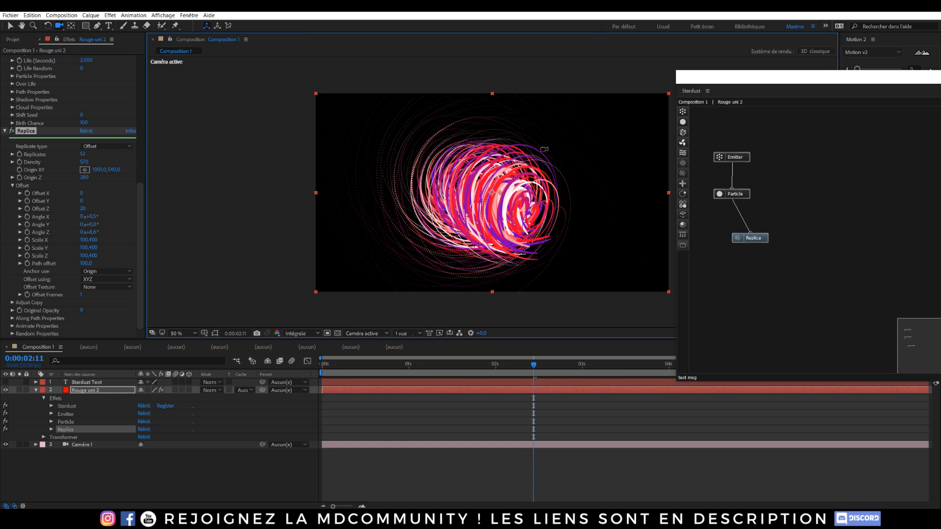
drag(142, 198, 139, 68)
click(75, 90)
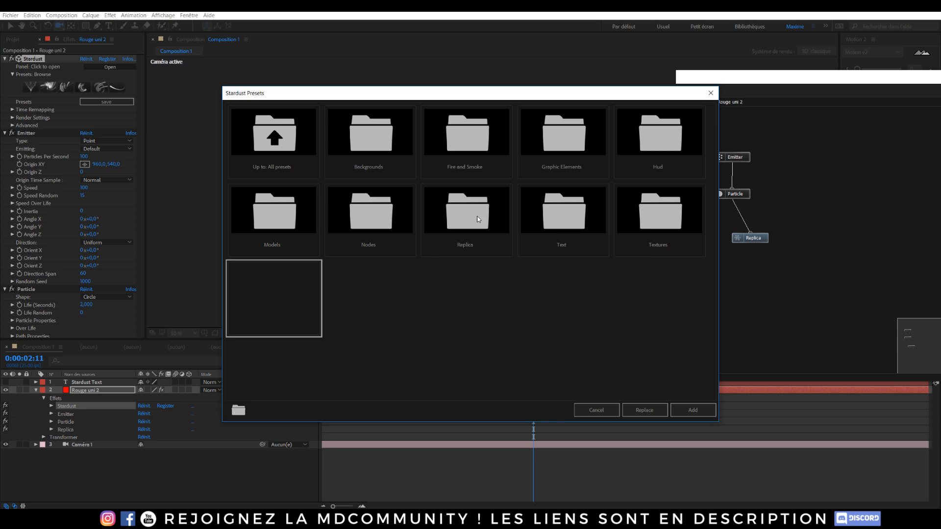
double_click(462, 221)
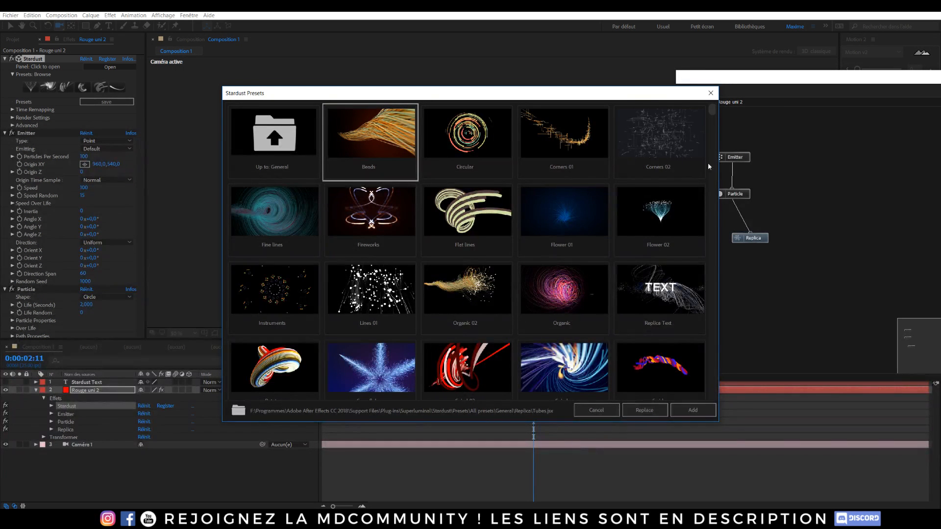
click(484, 152)
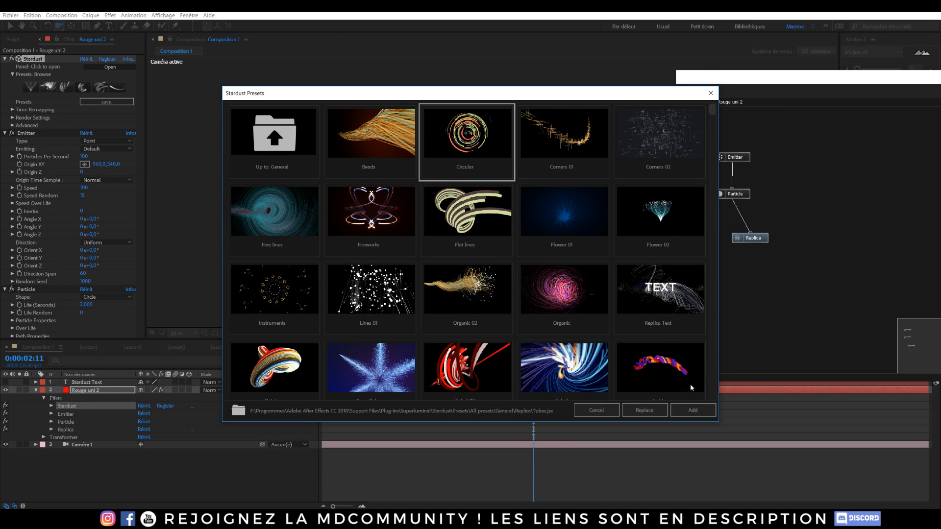
click(651, 410)
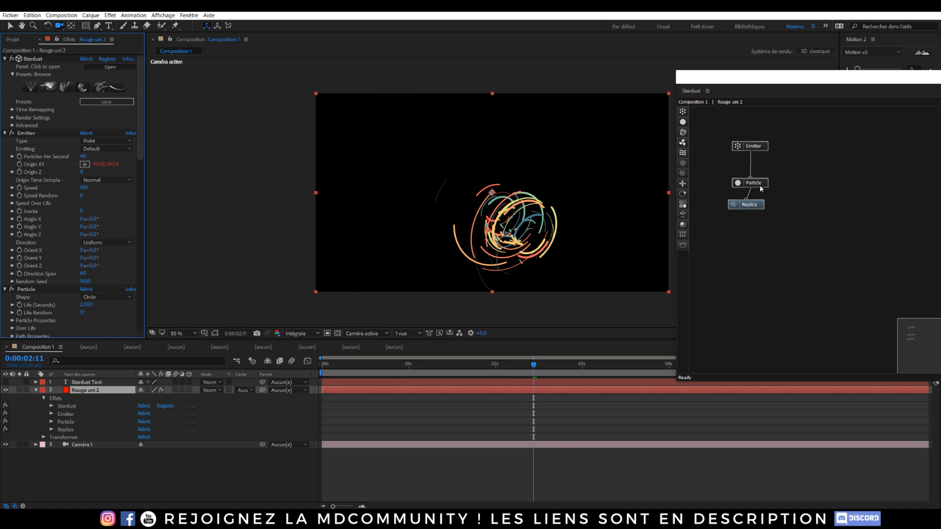
- Delete the Caméra 1 layer and scrub from the start of the composition to 0:00:03:20
key(Home)
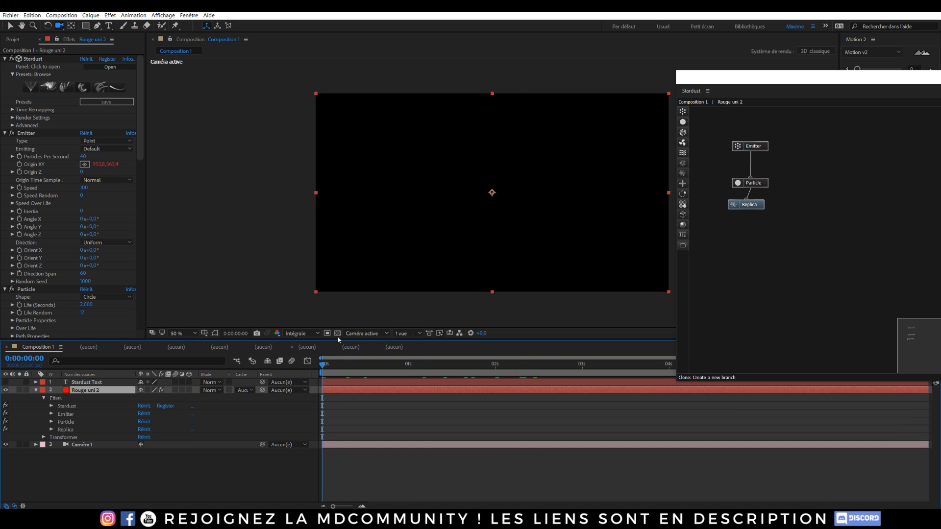
click(91, 383)
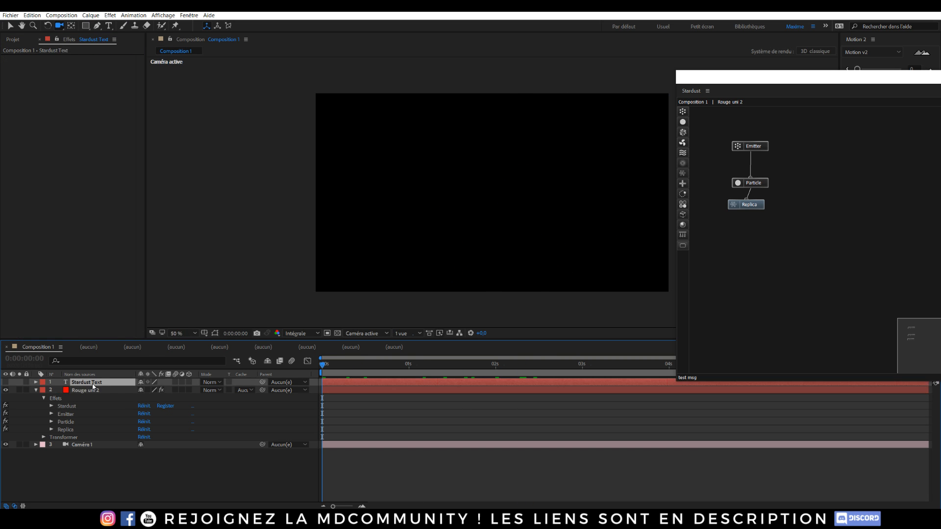
click(78, 446)
key(Delete)
drag(324, 365, 651, 373)
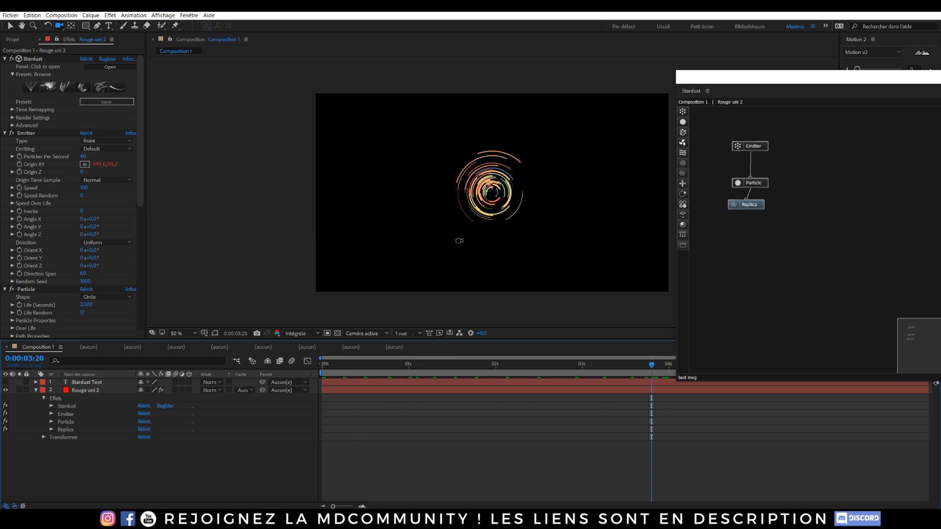
- Disable the Replica effect on the Rouge uni 2 layer and move the current time to 0:00:03:06
click(79, 391)
drag(138, 143, 134, 248)
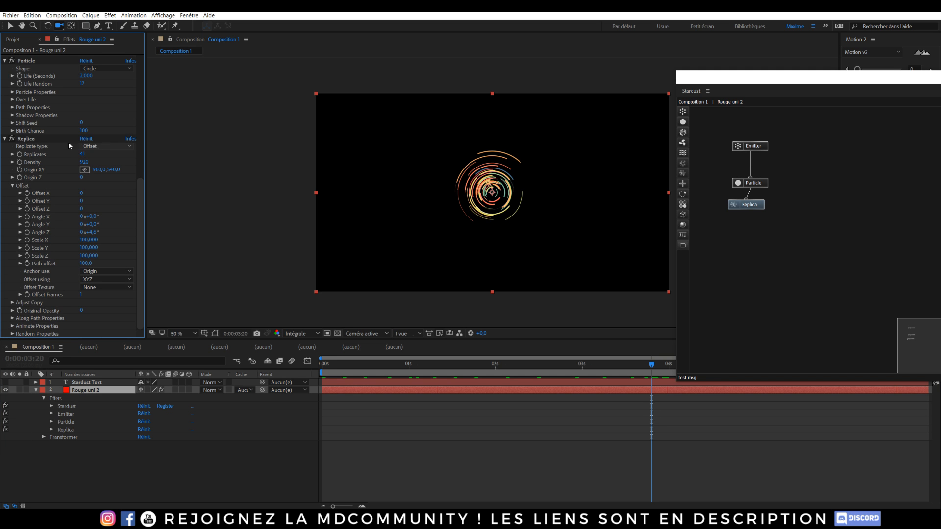
click(12, 139)
drag(481, 365, 603, 365)
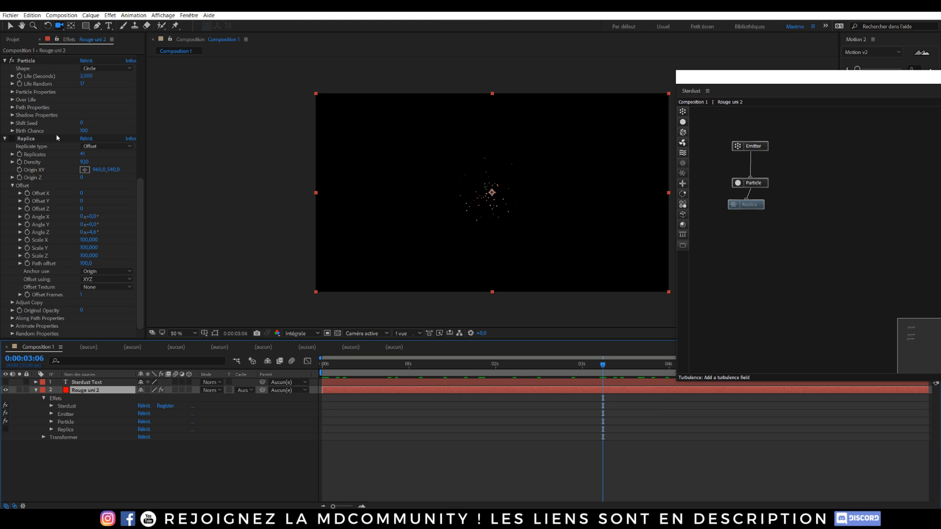
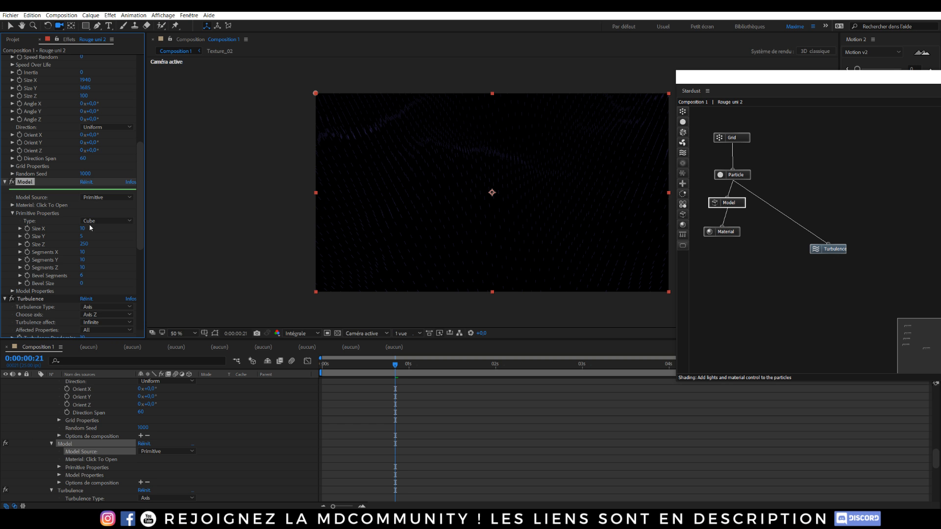
- Set the cube model's Size X to 250 and Size Y to 365, and change the Model Source to Text / Mask
drag(82, 229, 100, 236)
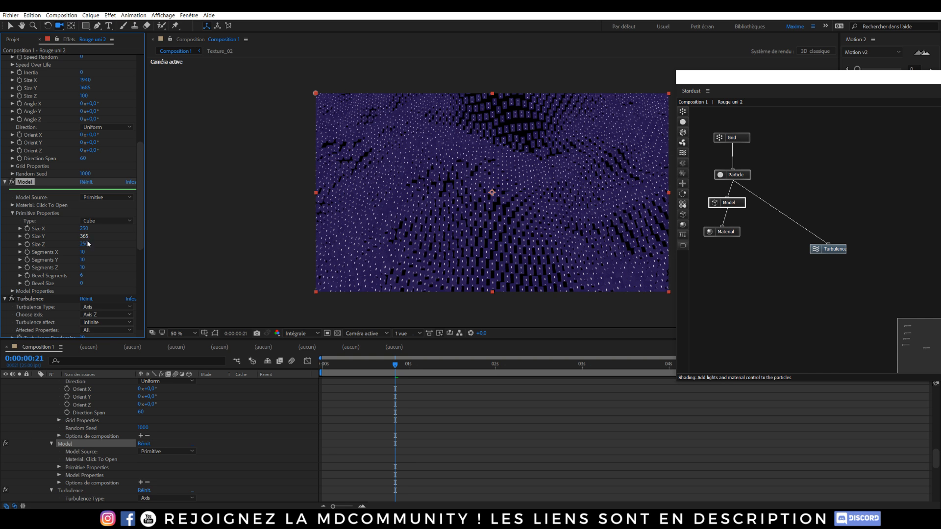
click(106, 197)
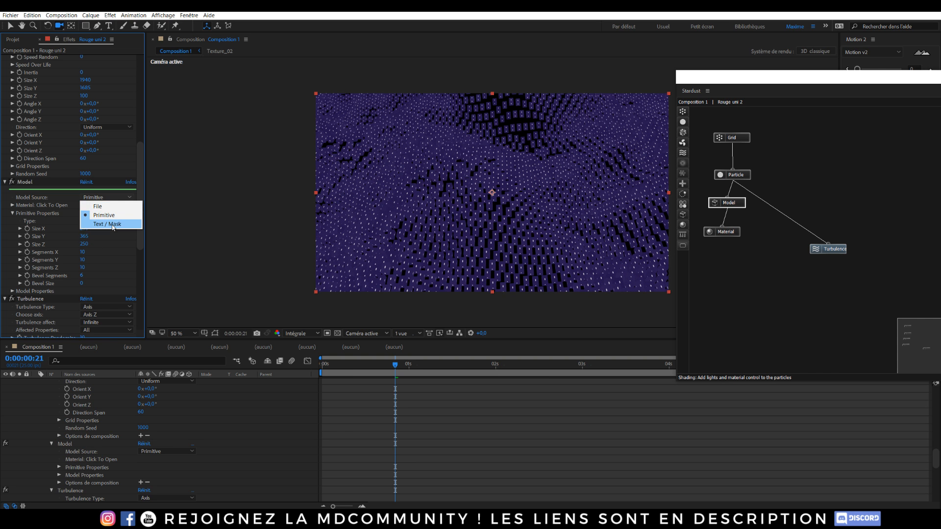
click(115, 224)
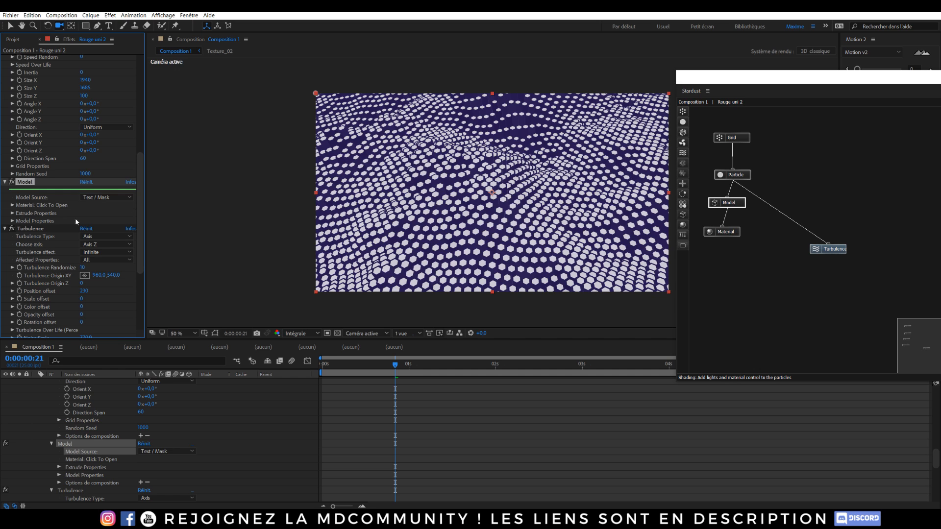
- Collapse the Rouge uni 2 layer and check the Texture_02 and Stardust solid layers by toggling their visibility and solo switches
scroll(63, 412, up, 15)
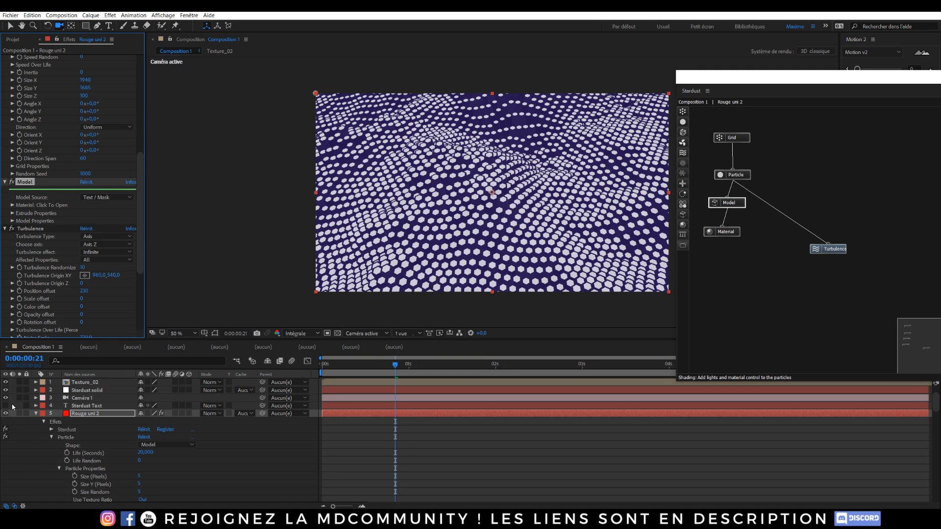
click(34, 414)
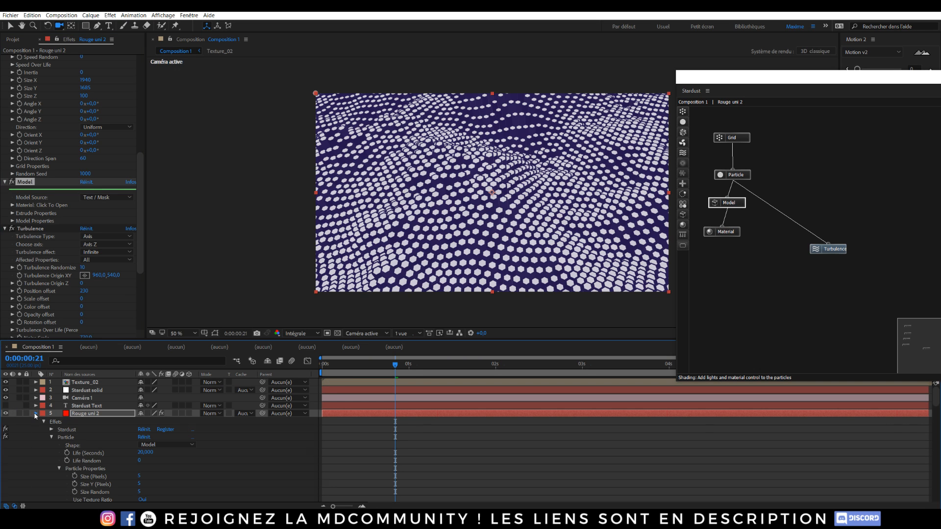
click(7, 384)
click(6, 384)
click(84, 391)
click(6, 391)
click(20, 391)
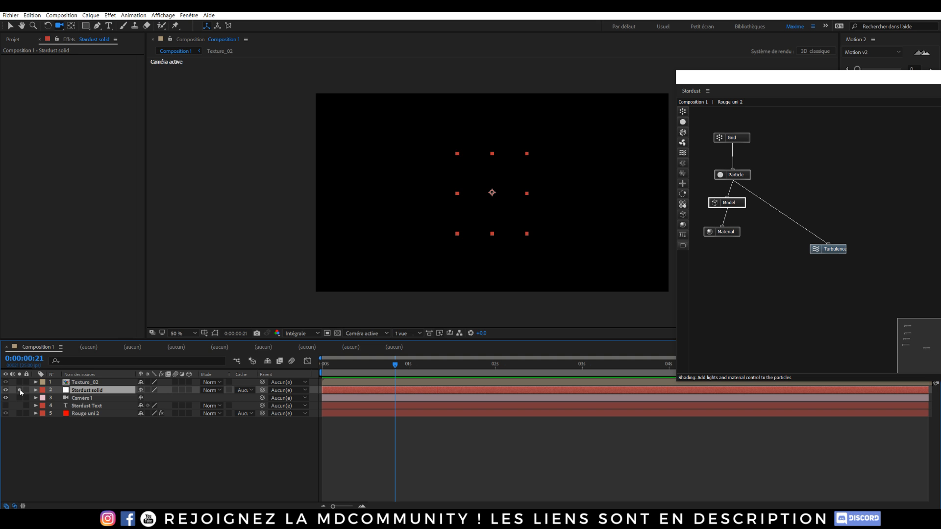
click(20, 382)
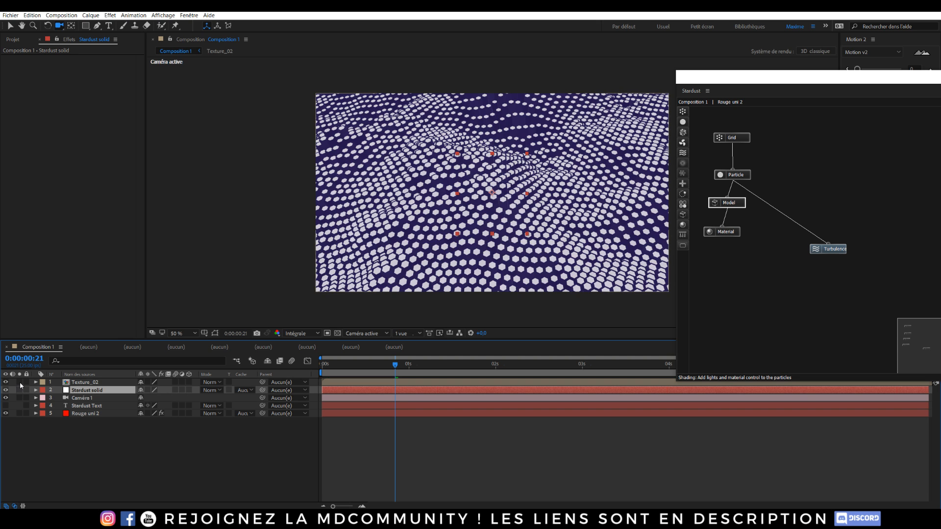
- Open the Material node's settings on the Rouge uni 2 layer and inspect its Diffuse colour and texture options
click(84, 413)
drag(140, 163, 143, 193)
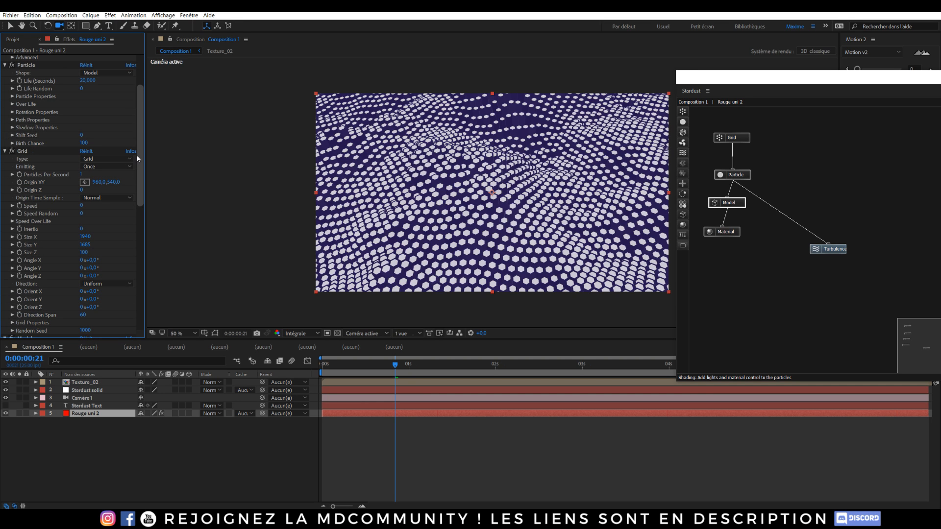
click(722, 231)
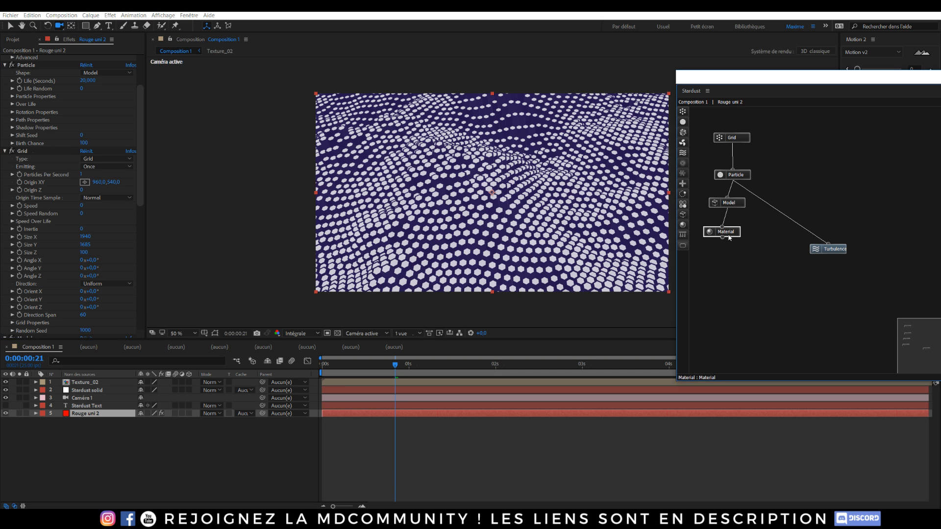
scroll(73, 274, down, 2)
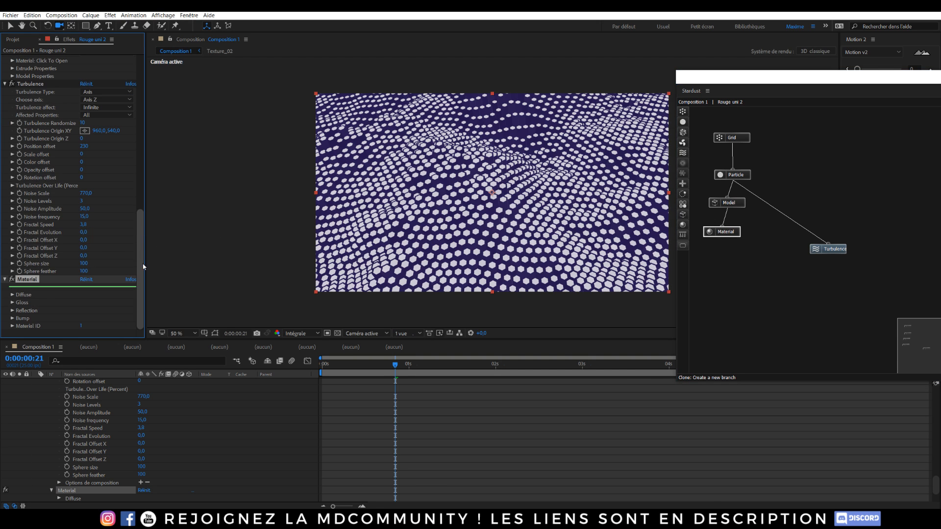
click(13, 294)
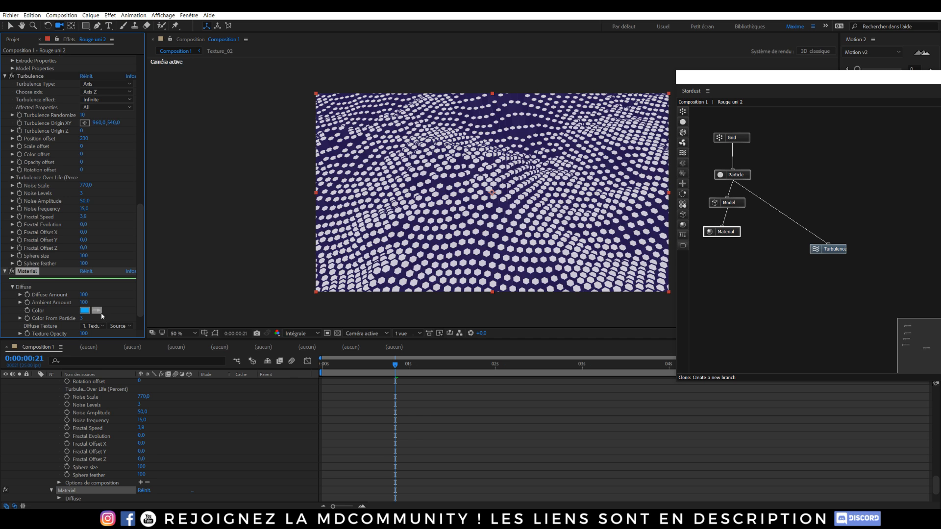
scroll(16, 319, down, 2)
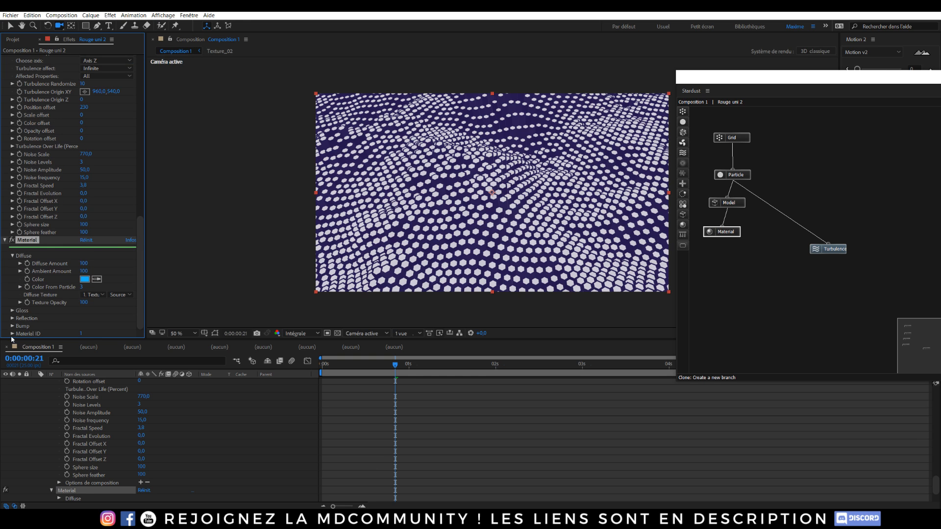
scroll(47, 417, up, 10)
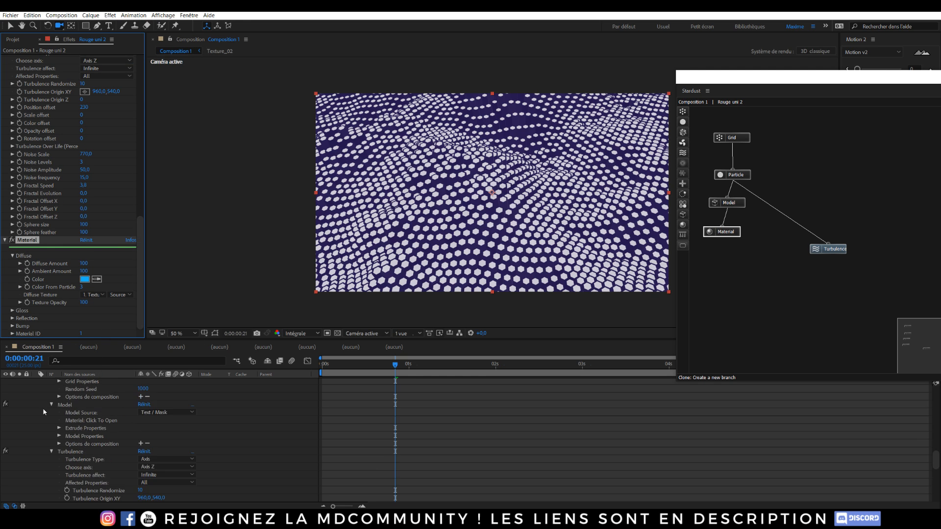
- Collapse the Rouge uni 2 layer and create a Ponctuelle light named Point Lumière 1
click(34, 413)
right_click(102, 443)
mouse_move(244, 359)
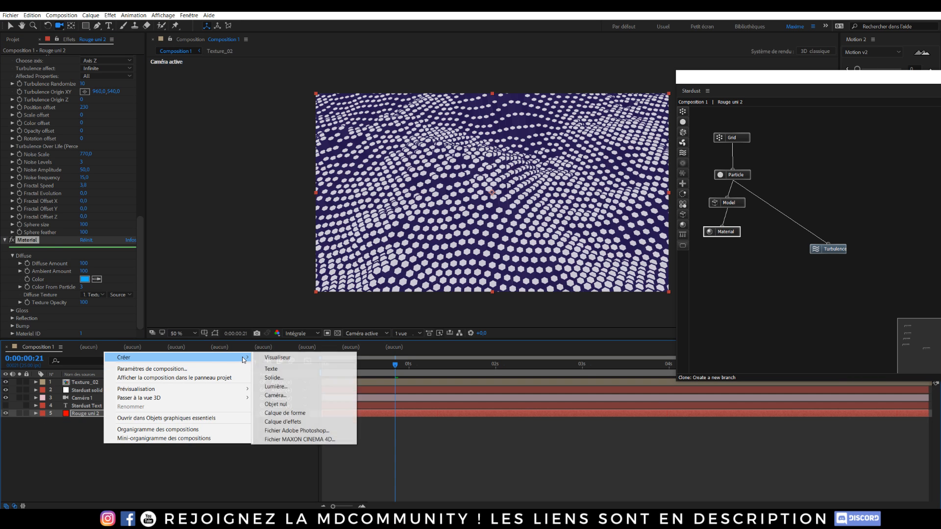
click(292, 386)
click(489, 178)
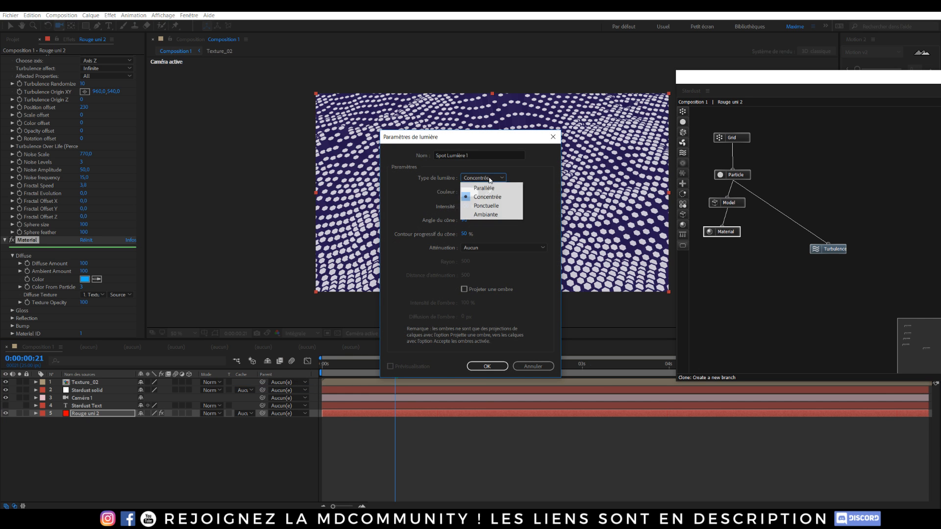
click(495, 206)
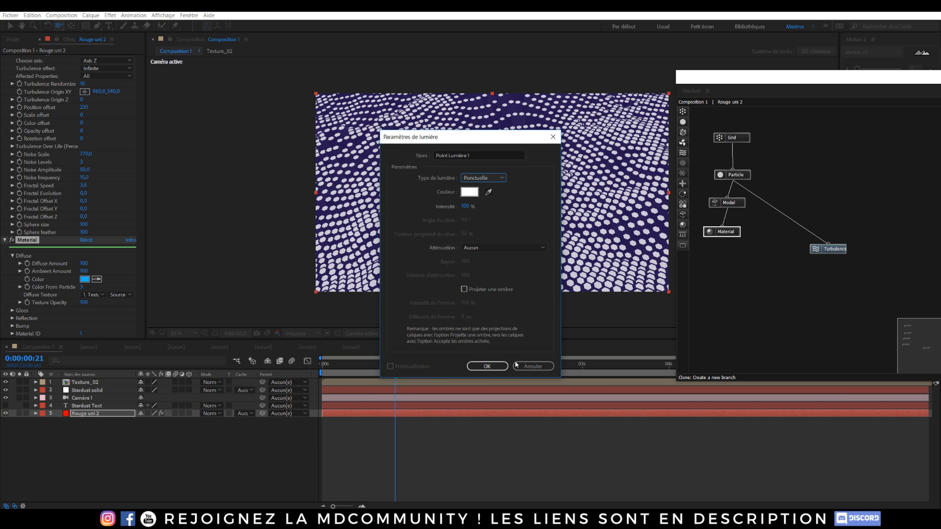
click(489, 366)
click(13, 27)
scroll(456, 294, down, 2)
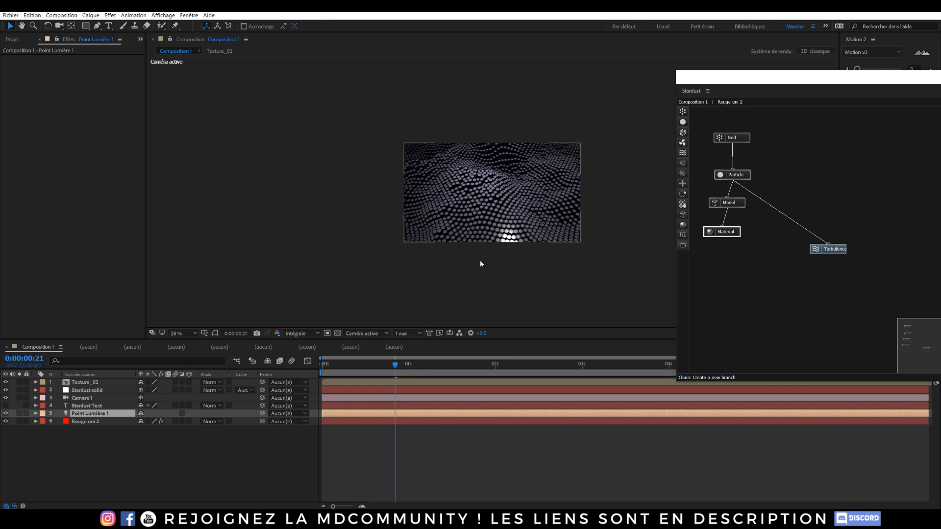
- Reveal the point light's Position and move the light in depth to Z about -427
click(100, 414)
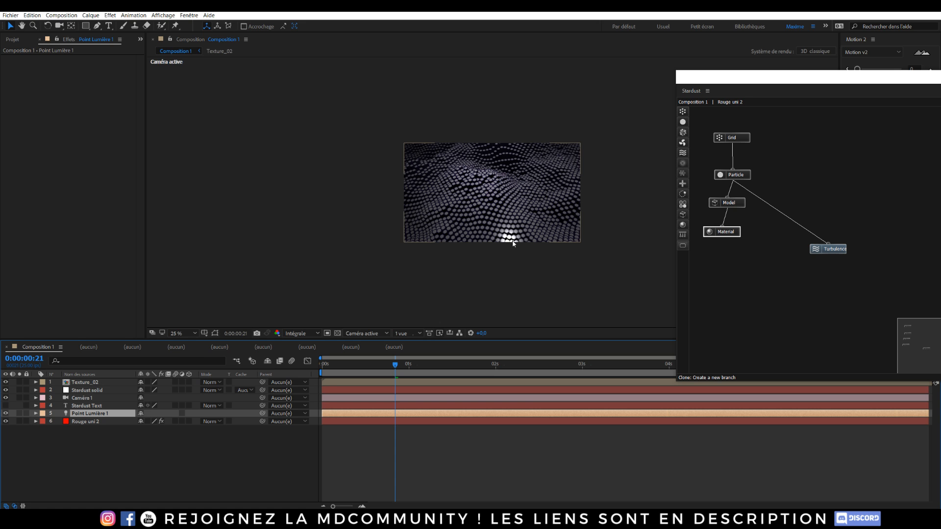
key(p)
drag(176, 423, 269, 406)
key(Return)
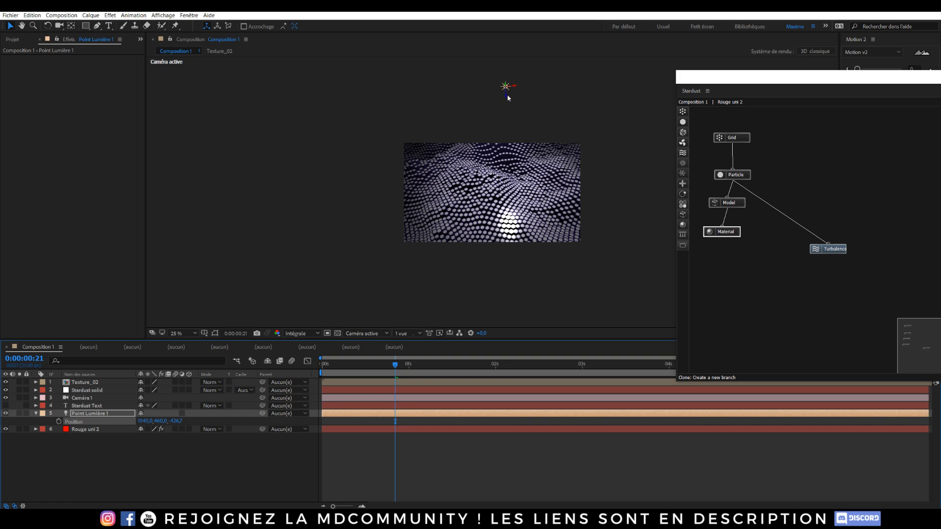
- Try centring the point light in the view and shifting it upward, and undo the light's position changes
key(ctrl+Home)
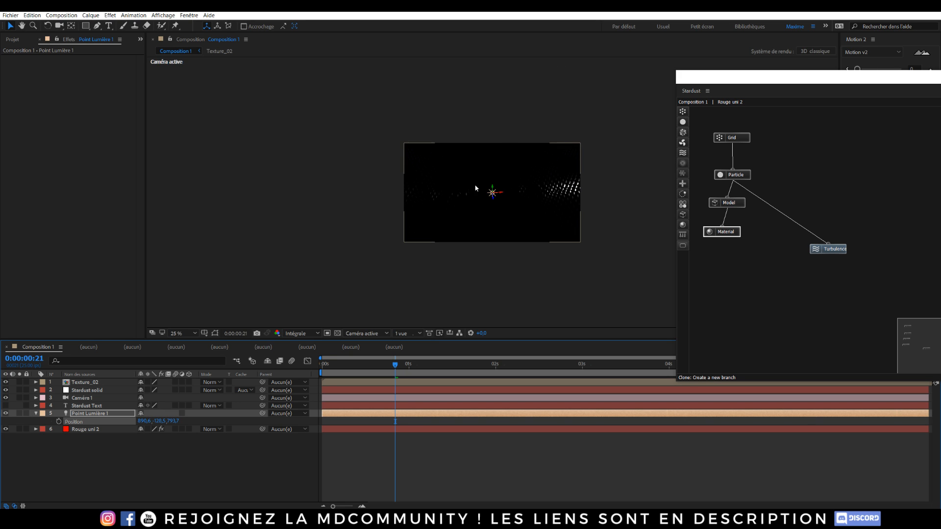
key(period)
key(period)
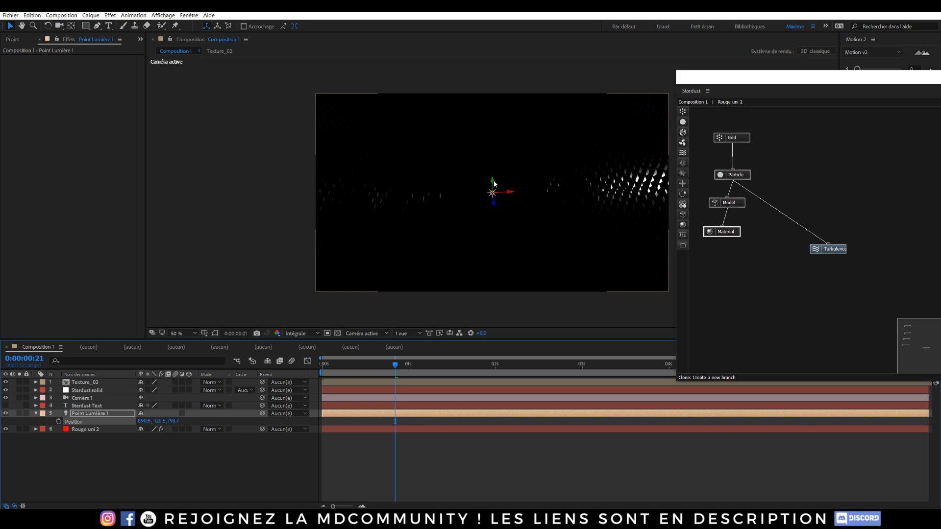
drag(495, 177, 453, 76)
key(ctrl+z)
key(ctrl+z)
key(ctrl+z)
key(ctrl+z)
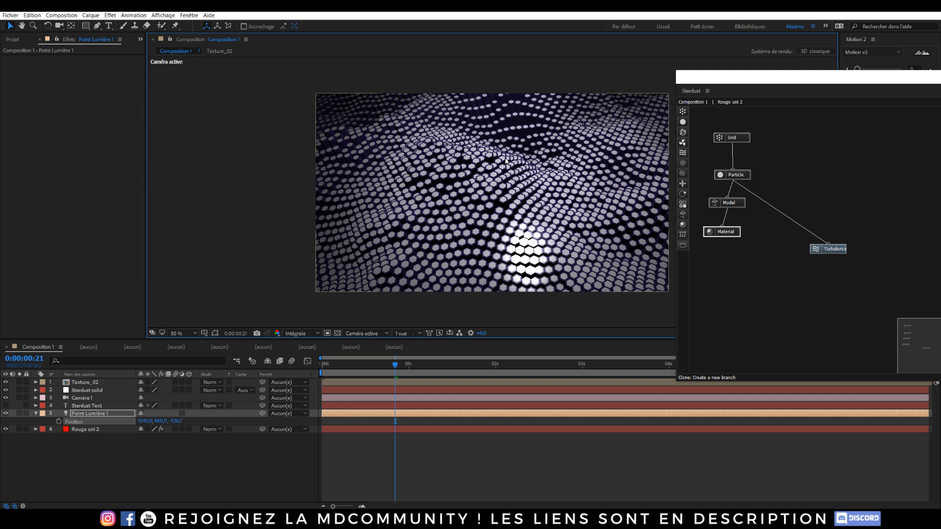
key(ctrl+z)
- Move the point light above the particle grid to Y about 138 and Z about -137
key(comma)
key(comma)
drag(497, 78, 599, 203)
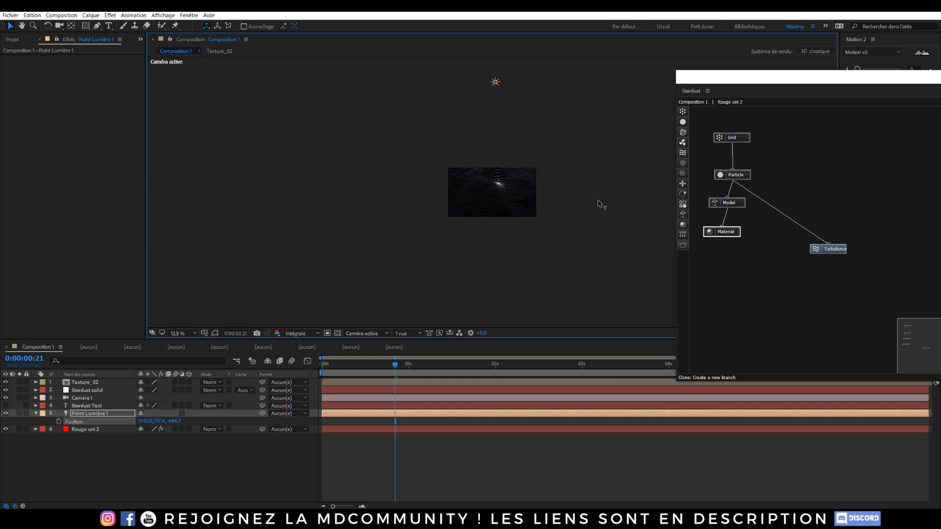
drag(497, 91, 504, 117)
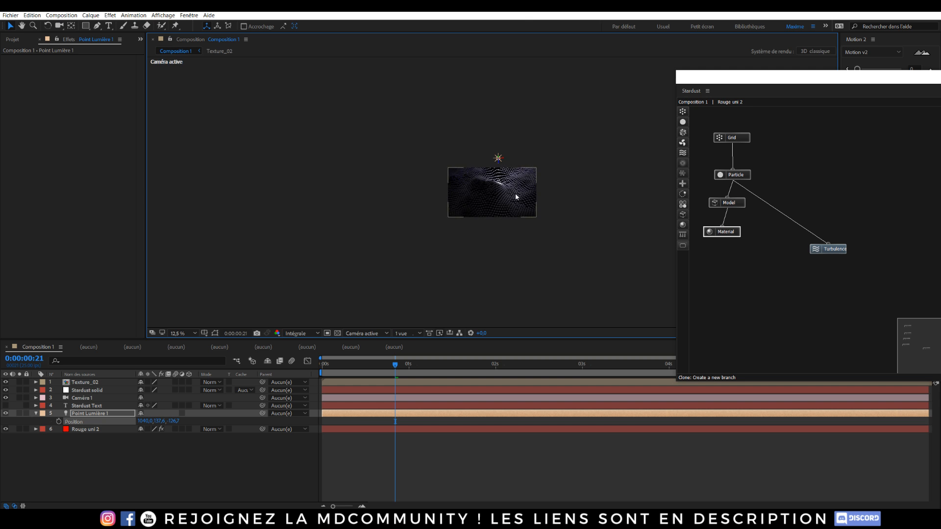
- Move the point light in depth to Z about -82
key(period)
key(period)
key(comma)
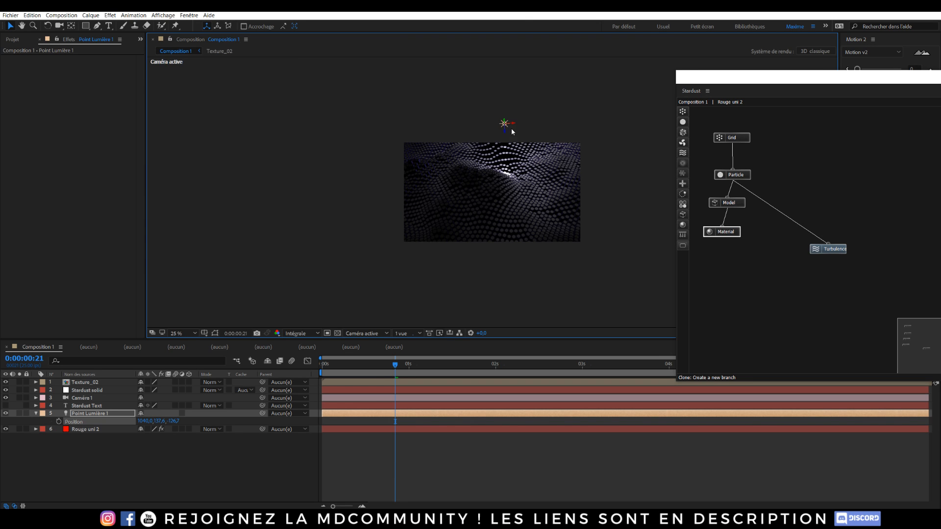
mouse_move(504, 130)
mouse_down()
mouse_move(506, 149)
mouse_move(505, 135)
mouse_up()
- Examine the light and particle grid from Vue personnalisée 1, orbiting around them at Un quart preview resolution
click(385, 334)
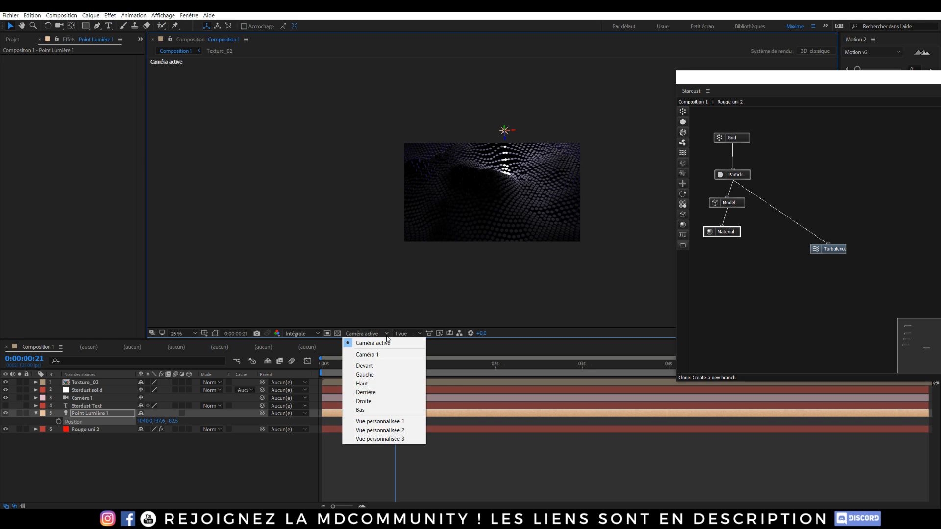
click(380, 421)
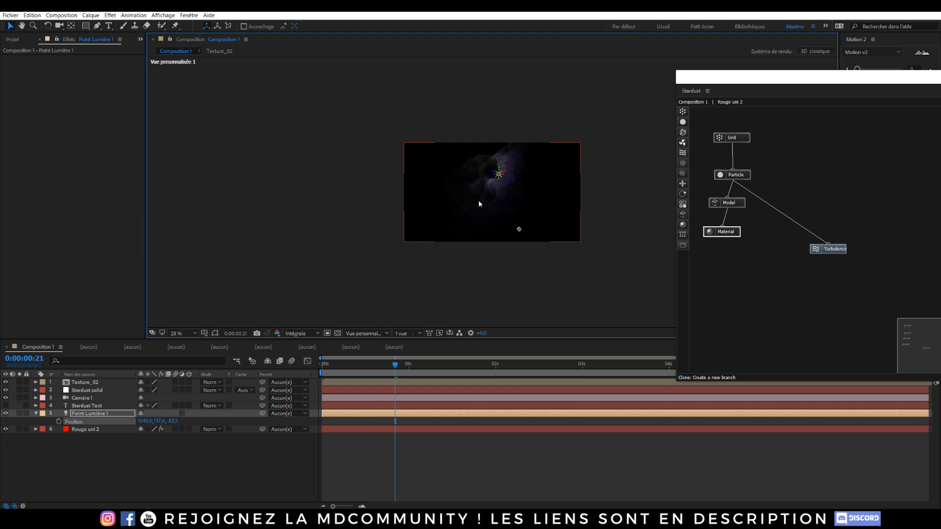
key(c)
mouse_move(492, 183)
mouse_down()
mouse_move(492, 164)
mouse_move(493, 238)
mouse_move(488, 171)
mouse_move(469, 153)
mouse_move(445, 199)
mouse_move(474, 165)
mouse_up()
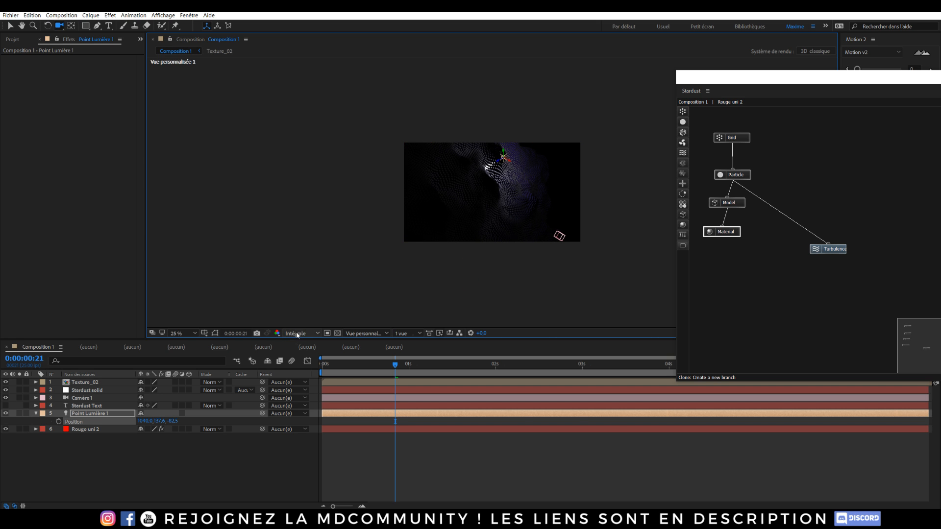
click(294, 333)
click(311, 381)
mouse_move(516, 188)
mouse_down()
mouse_move(471, 178)
mouse_move(480, 187)
mouse_move(421, 250)
mouse_move(435, 226)
mouse_move(469, 215)
mouse_move(460, 214)
mouse_up()
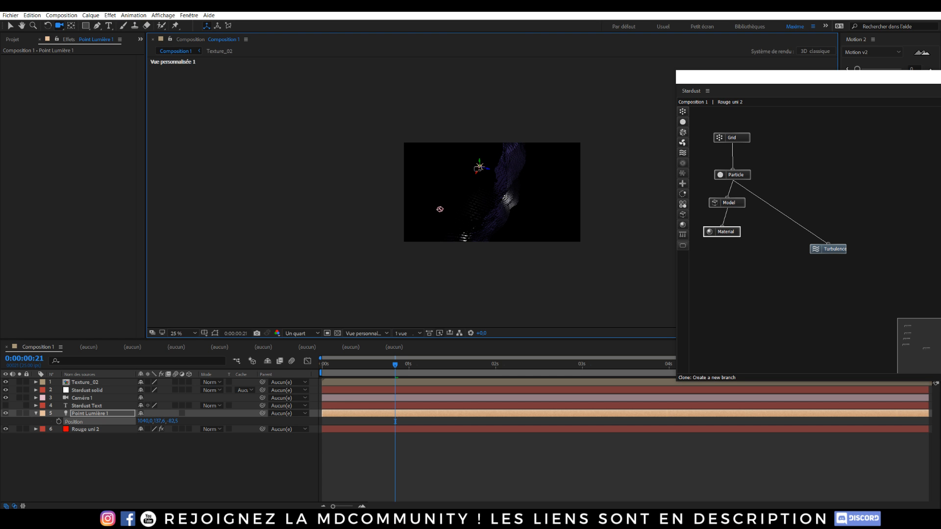
- Move the point light in depth to Z about 280 and return to the Caméra active view
key(v)
drag(491, 171, 520, 190)
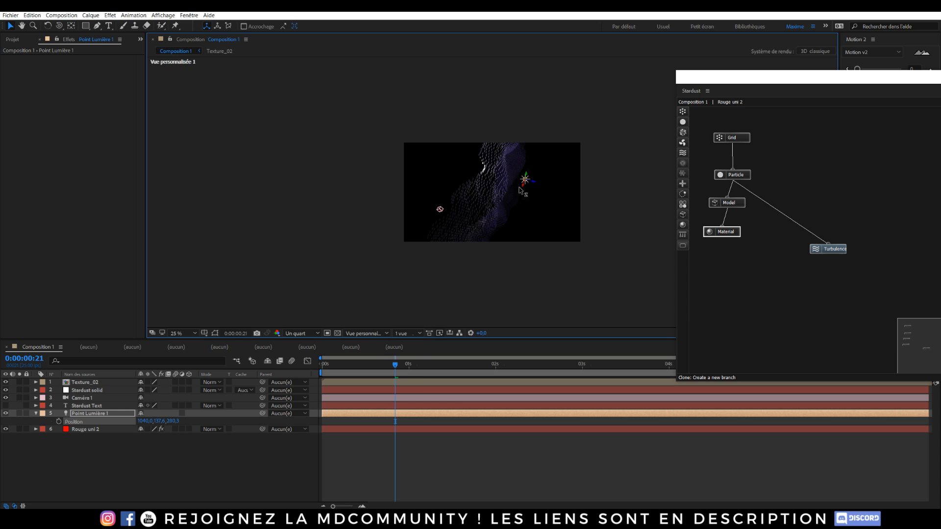
click(365, 333)
click(366, 342)
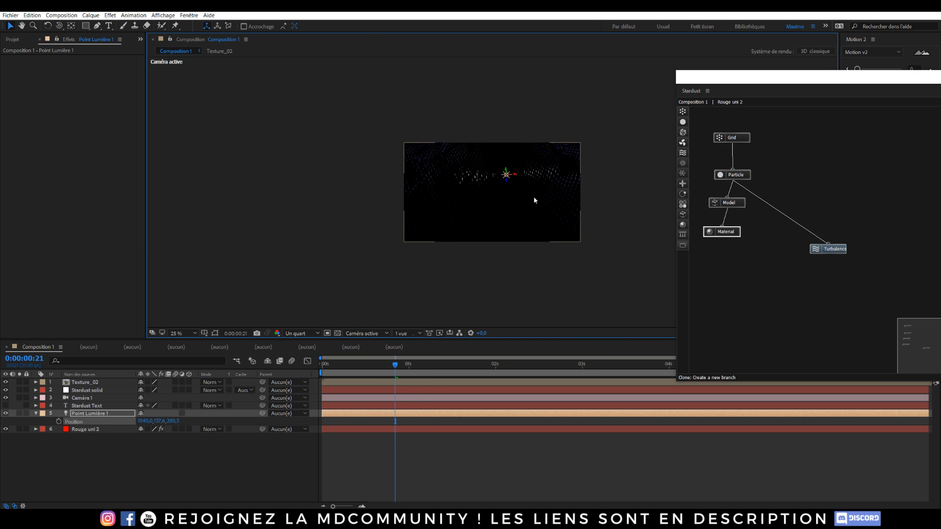
- Undo the last light moves and place the point light beyond the grid's upper right corner, at X about 1693 and Z about -217
drag(508, 175, 606, 166)
key(ctrl+z)
key(ctrl+z)
drag(617, 130, 629, 97)
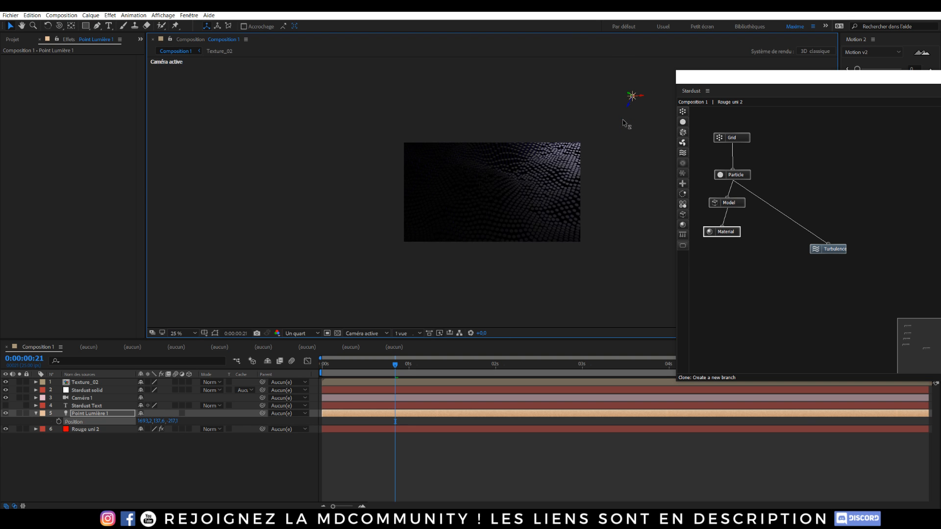
key(period)
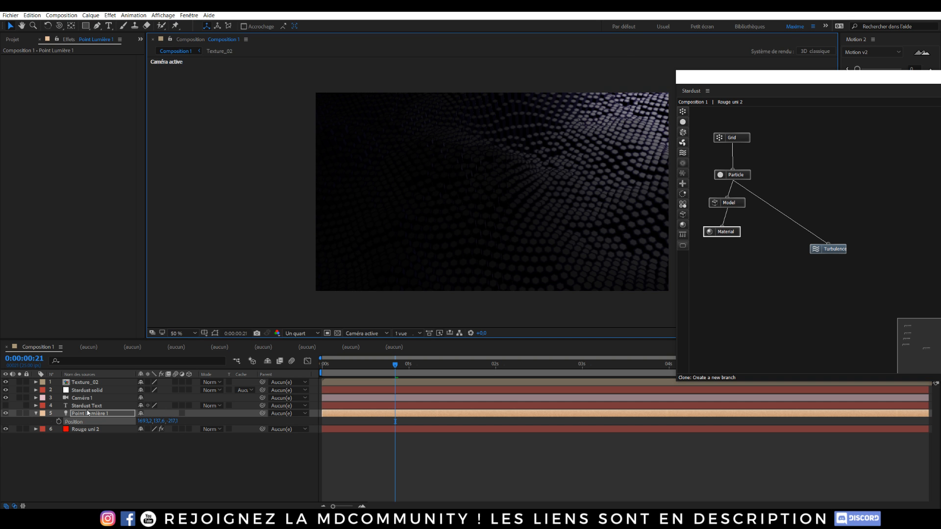
- Expand the light options of Point Lumière 1 and set the light colour to green
click(89, 414)
click(35, 414)
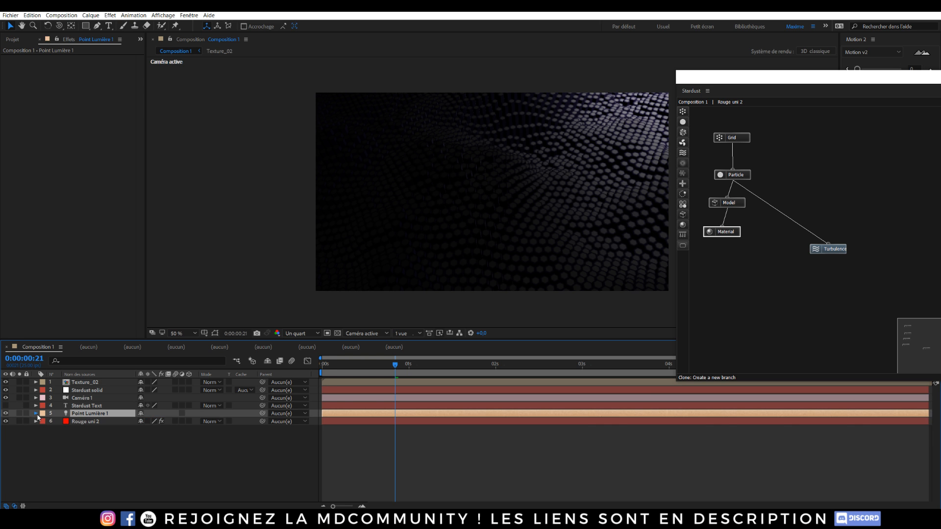
click(36, 413)
click(43, 437)
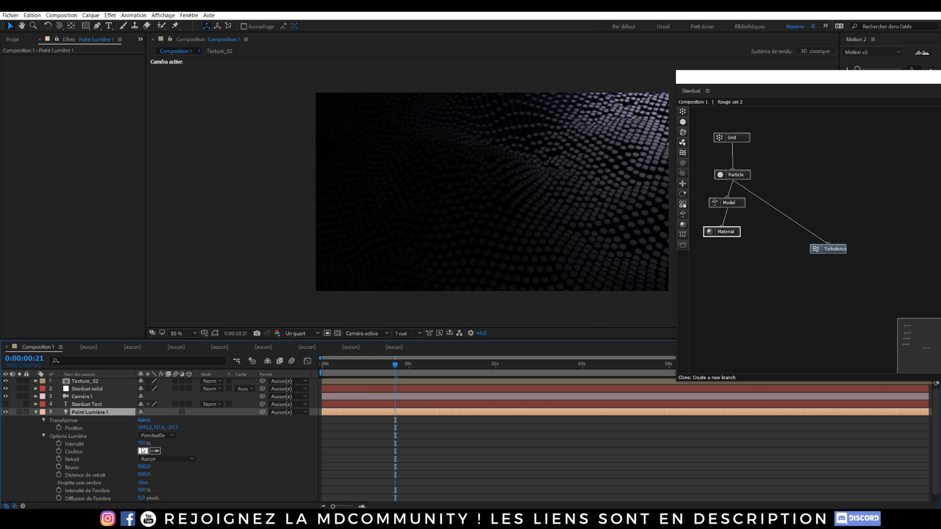
click(143, 451)
click(484, 273)
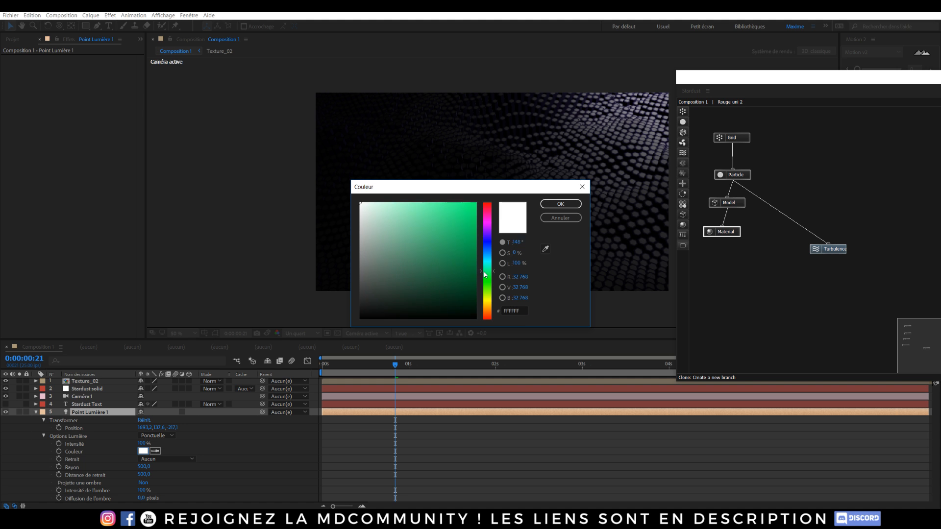
click(437, 253)
click(560, 203)
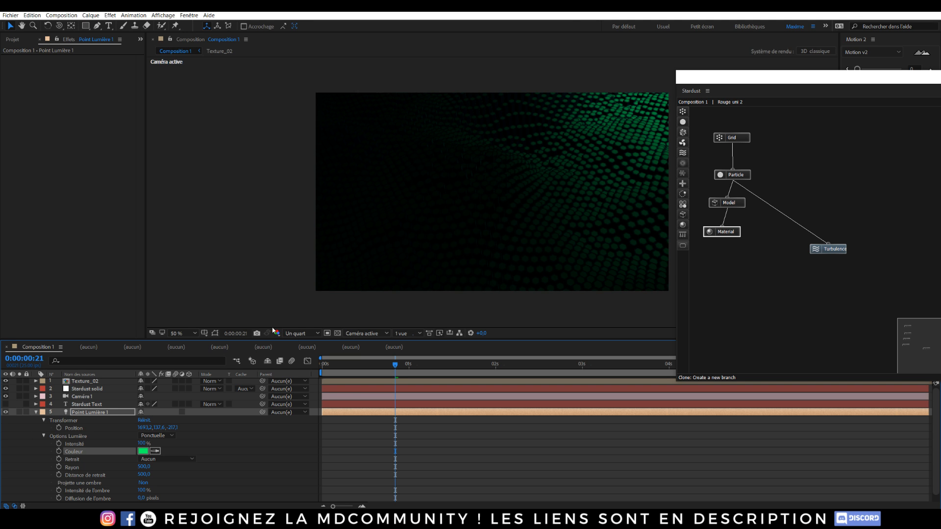
- Set the preview resolution to Intégrale and delete the Point Lumière 1 layer
click(295, 334)
click(296, 354)
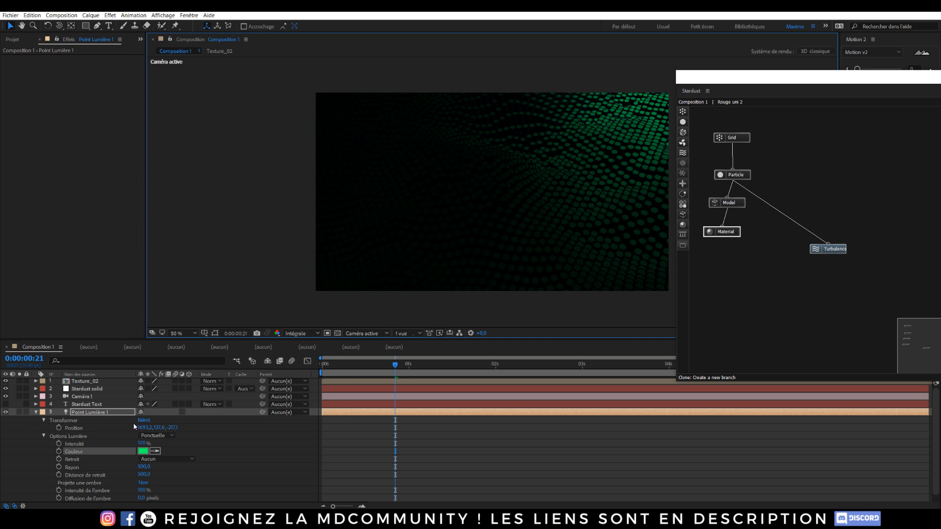
click(90, 413)
key(Delete)
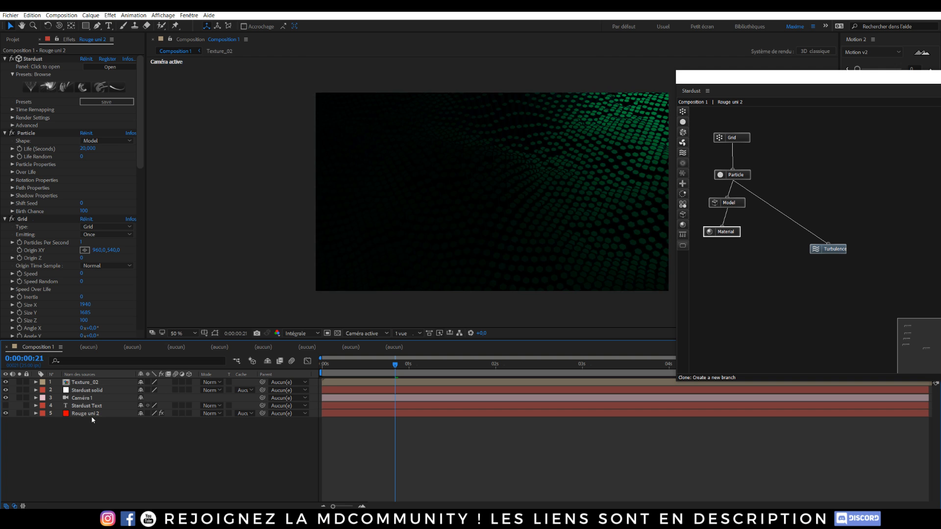
- Reposition the active camera for a closer, angled view of the hexagon particle grid
key(c)
right_click(488, 228)
click(436, 226)
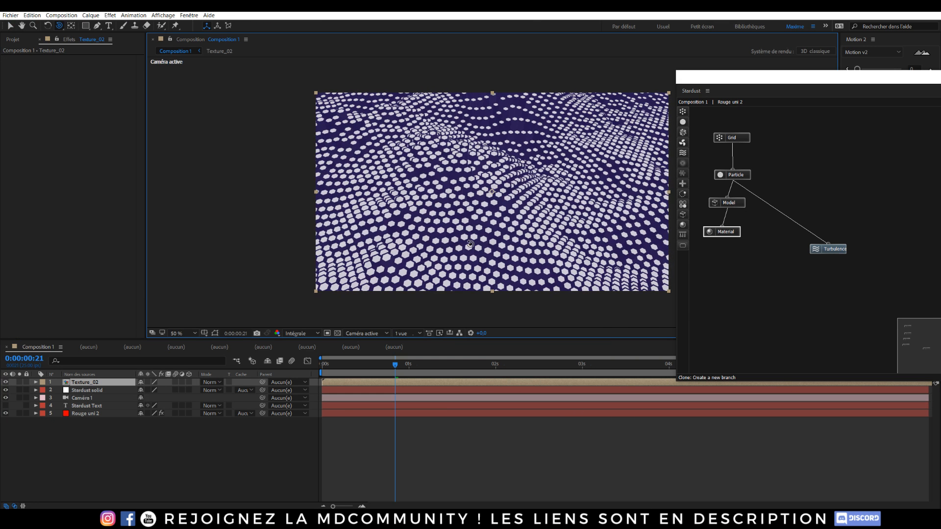
click(62, 27)
click(81, 25)
drag(466, 206, 500, 213)
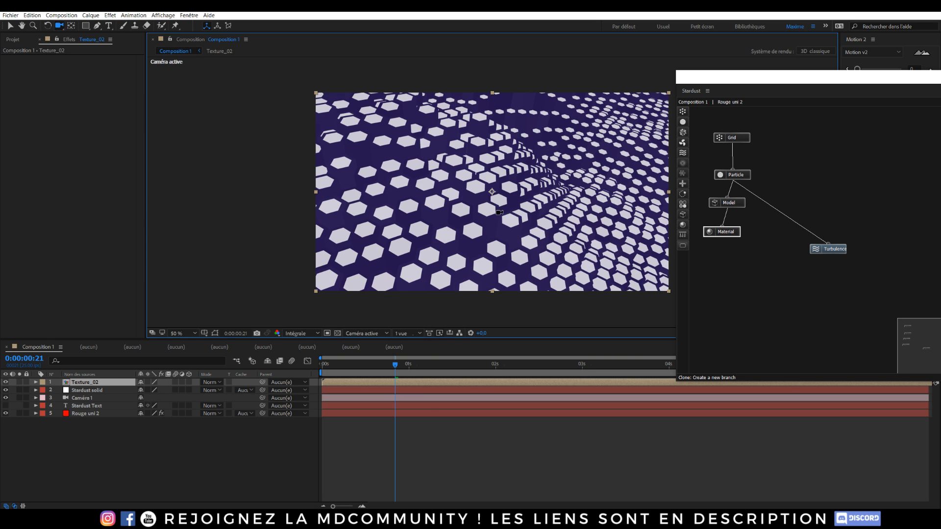
- Examine the grid and camera from Vue personnalisée 1, orbiting around the particle surface
click(380, 336)
click(378, 422)
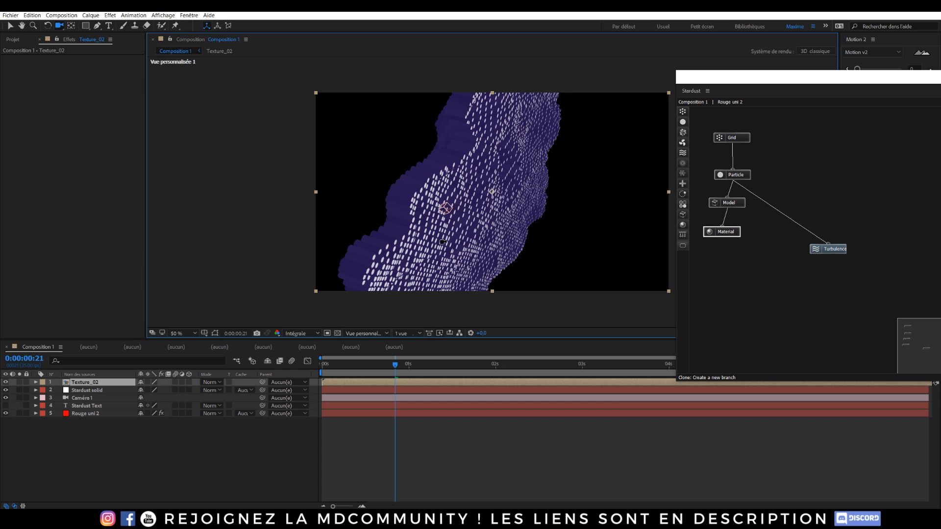
drag(461, 218, 388, 301)
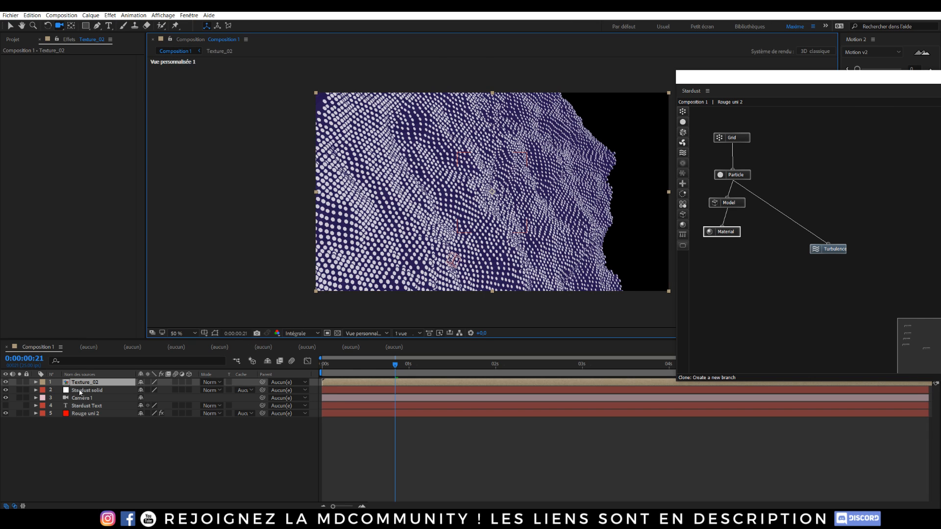
- Enable depth of field in the Caméra 1 options and set the focus distance to 100 pixels
click(81, 398)
click(35, 398)
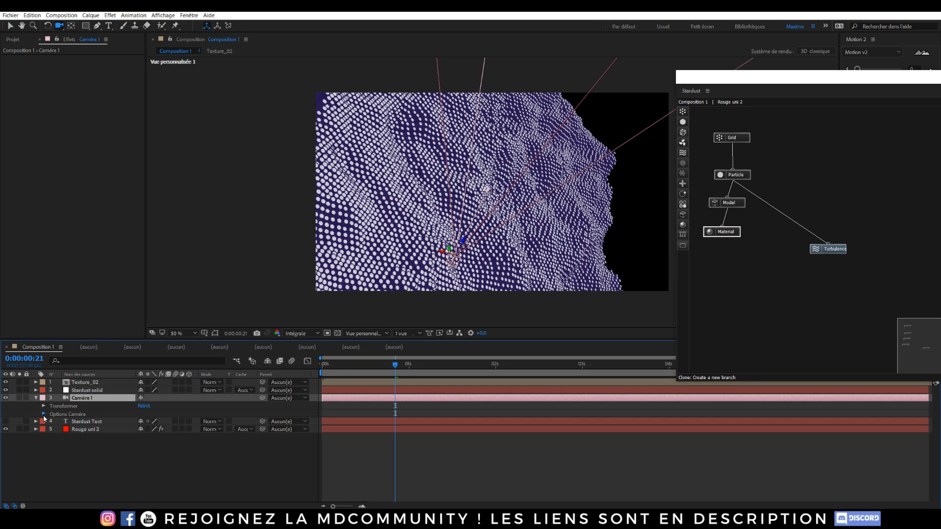
click(44, 414)
click(143, 412)
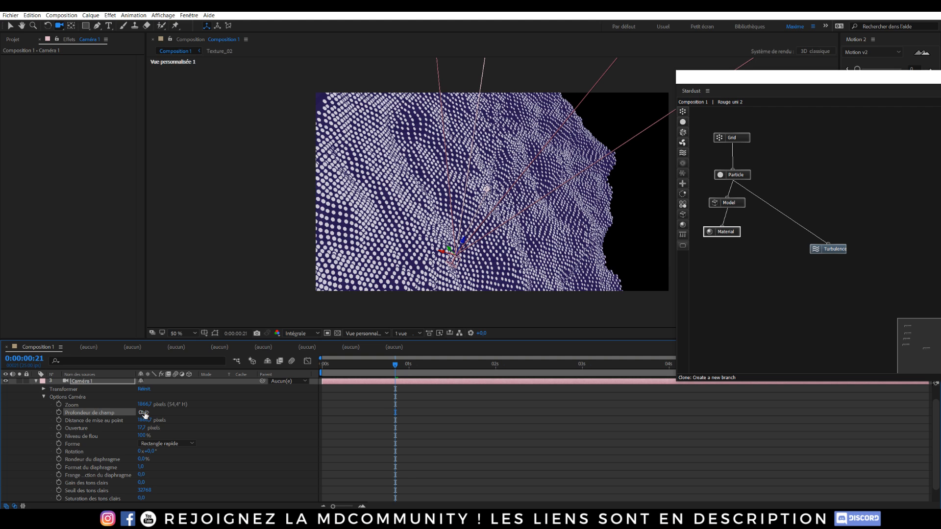
drag(147, 420, 57, 429)
click(143, 420)
text(100)
key(Return)
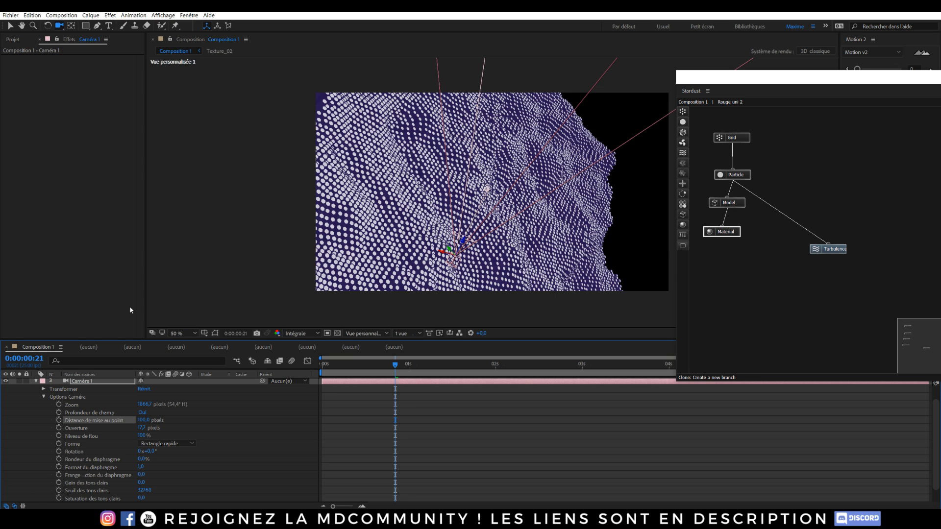
- Return to the Caméra active view and set the focus distance to 390 pixels and the aperture to 13 pixels
click(365, 334)
click(358, 348)
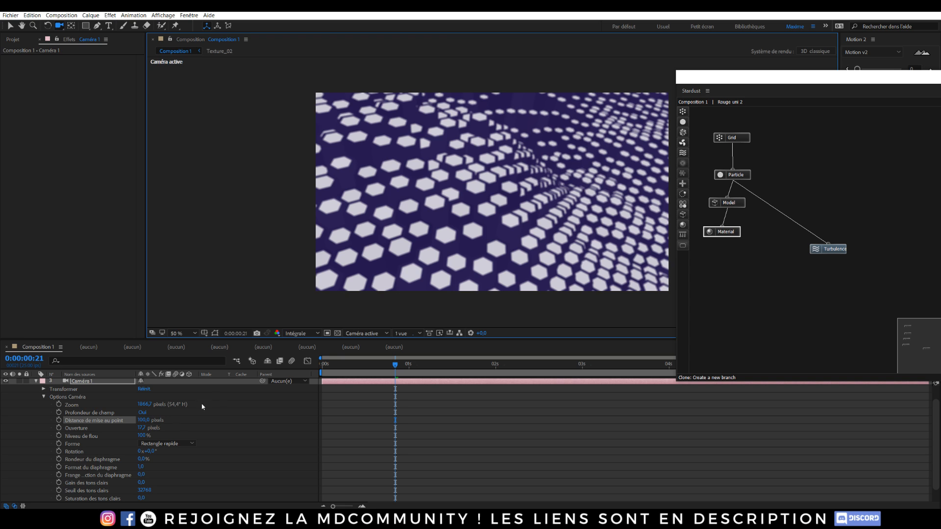
drag(144, 420, 99, 426)
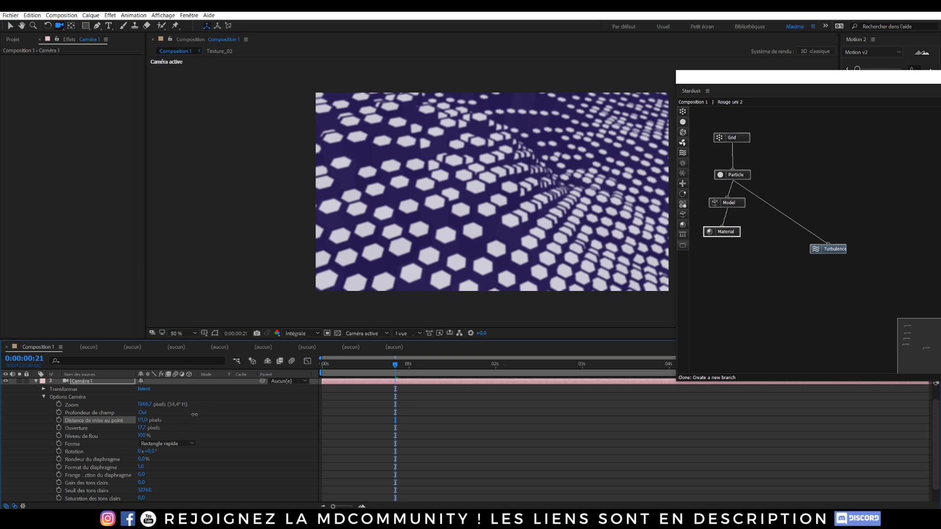
drag(291, 401, 325, 401)
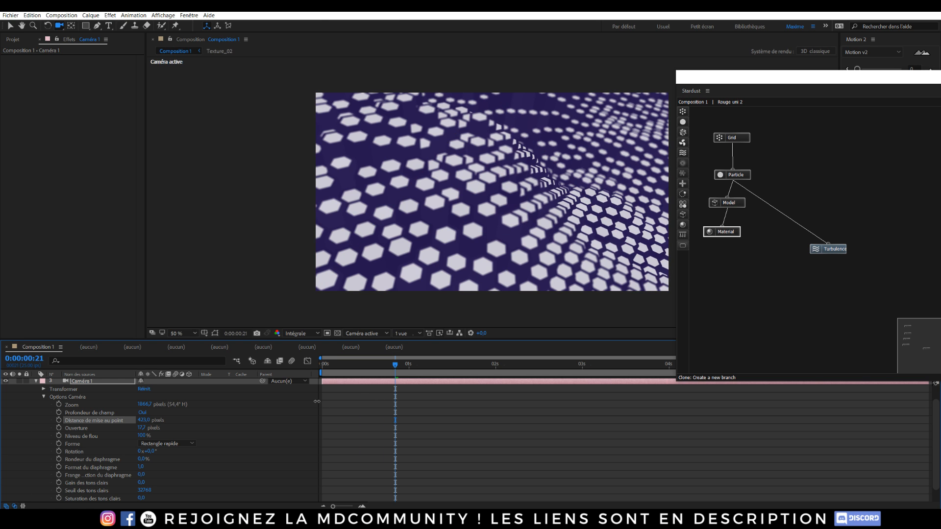
mouse_move(138, 429)
mouse_down()
mouse_move(120, 428)
mouse_move(137, 420)
mouse_up()
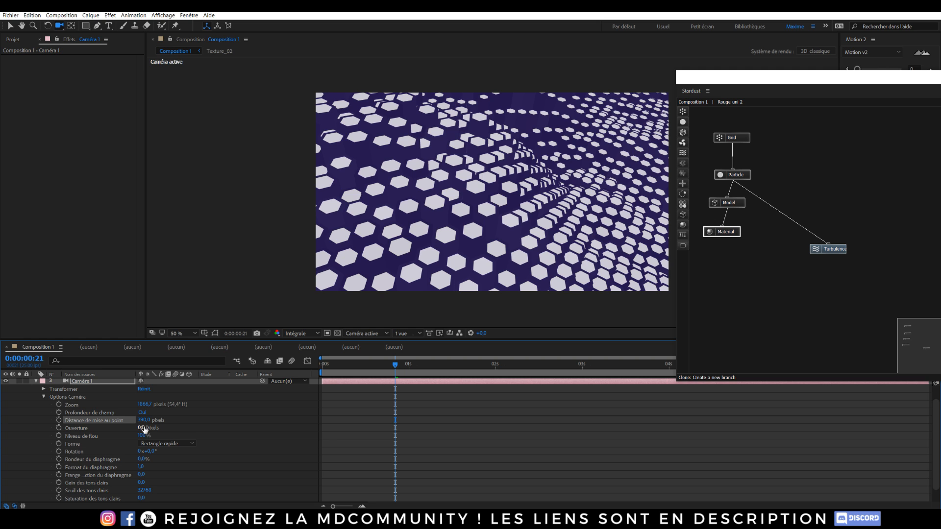
drag(142, 428, 155, 430)
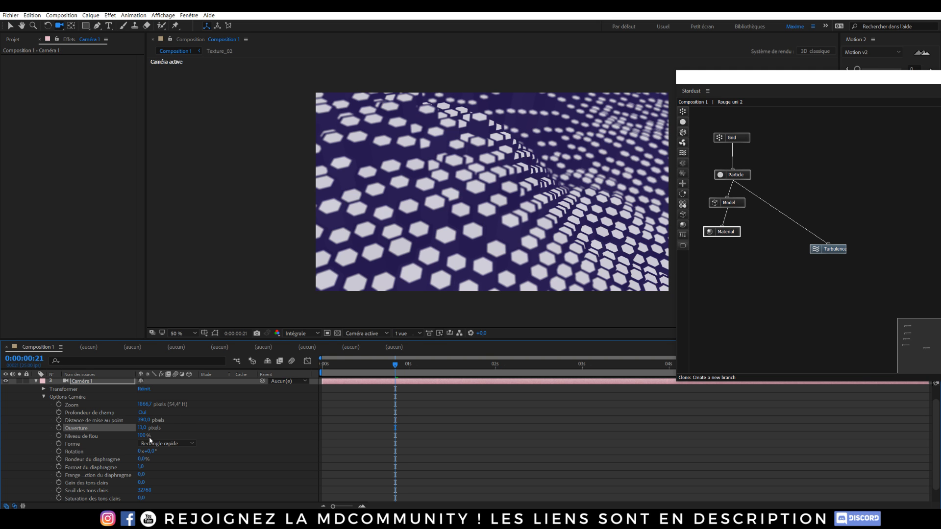
- Set the camera's blur level to 1000%
drag(143, 435, 242, 428)
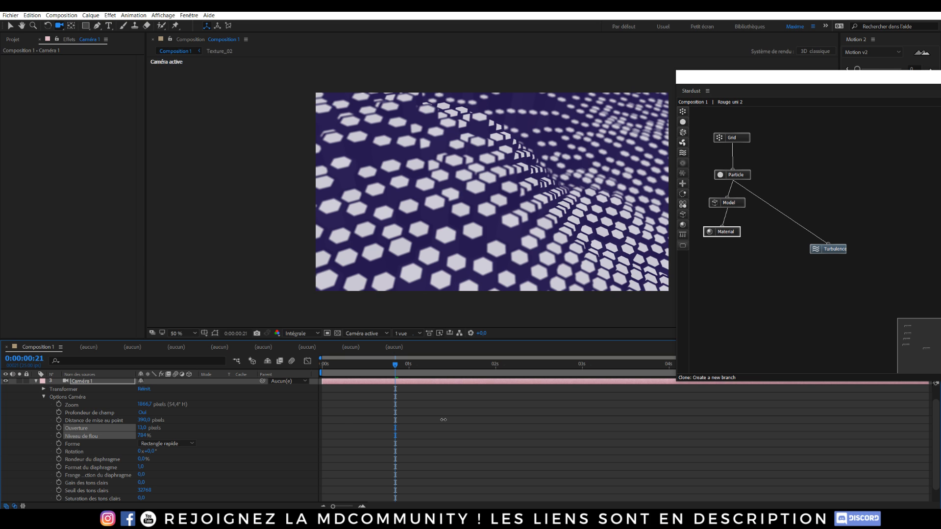
drag(443, 420, 233, 430)
click(141, 436)
text(1000)
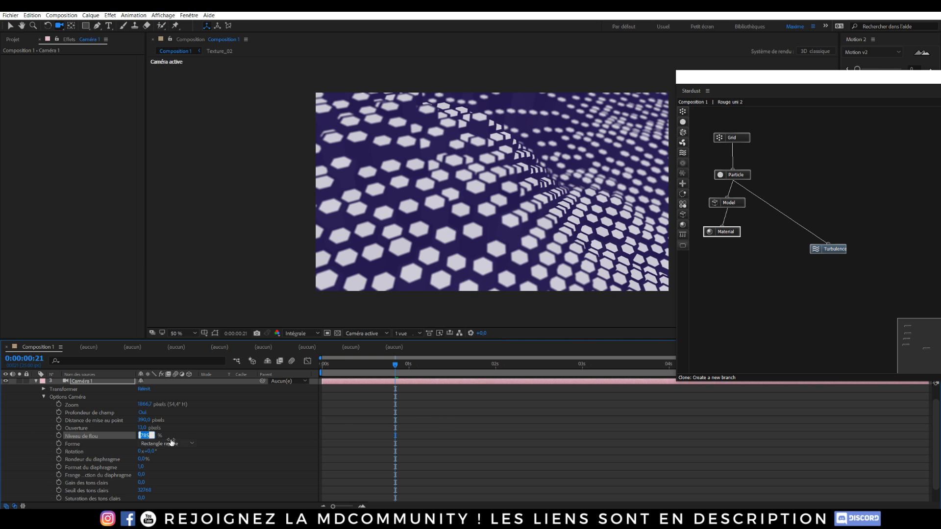
click(206, 432)
- Set the camera's focus distance to about 281 pixels and its blur level to 1500%
click(142, 428)
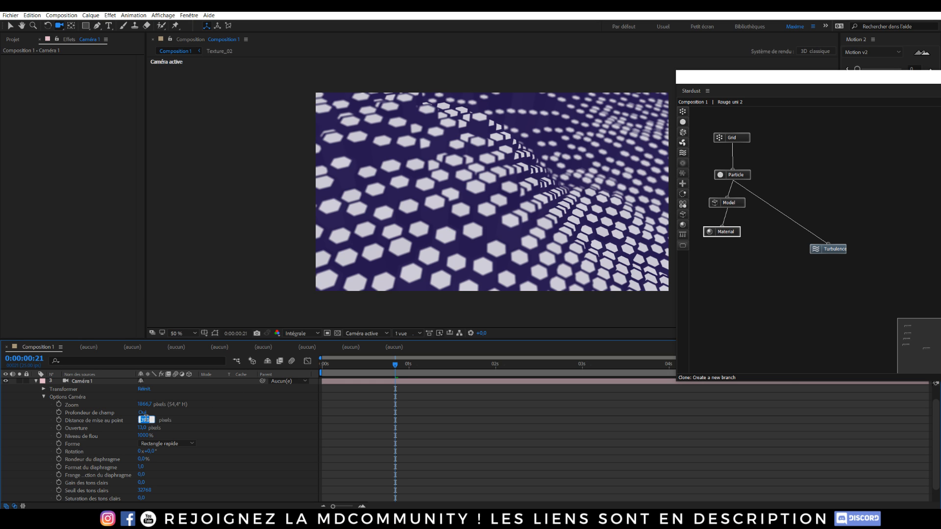
click(145, 423)
drag(145, 423, 100, 421)
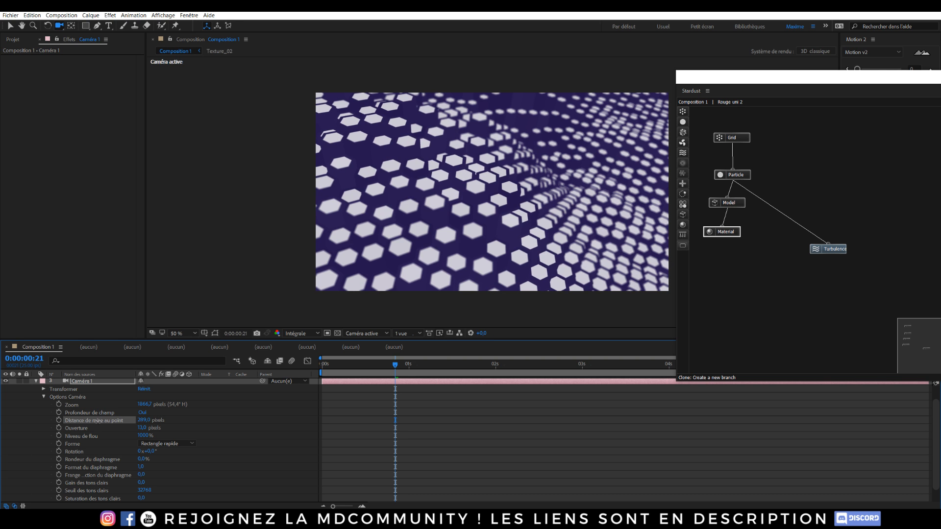
click(144, 435)
text(1500)
key(Return)
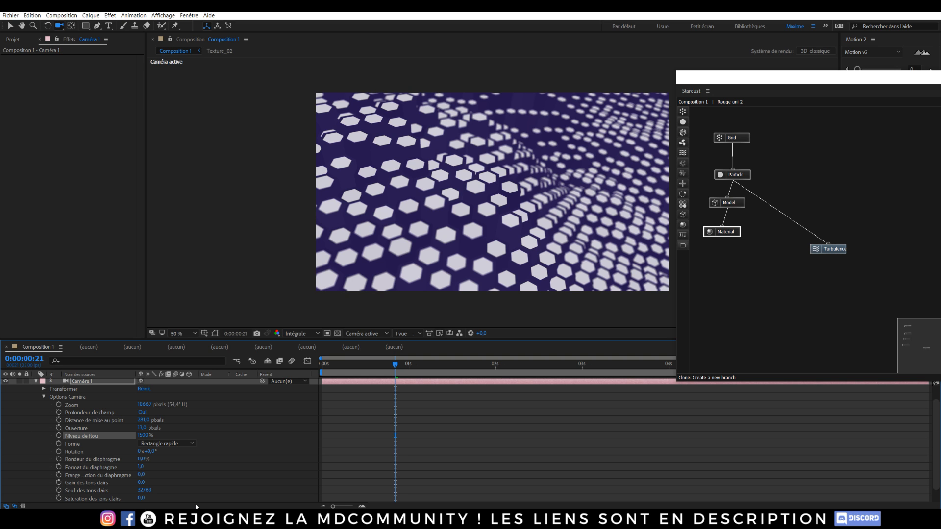
- Preview the particle animation from the first frame with the depth-of-field blur
key(Home)
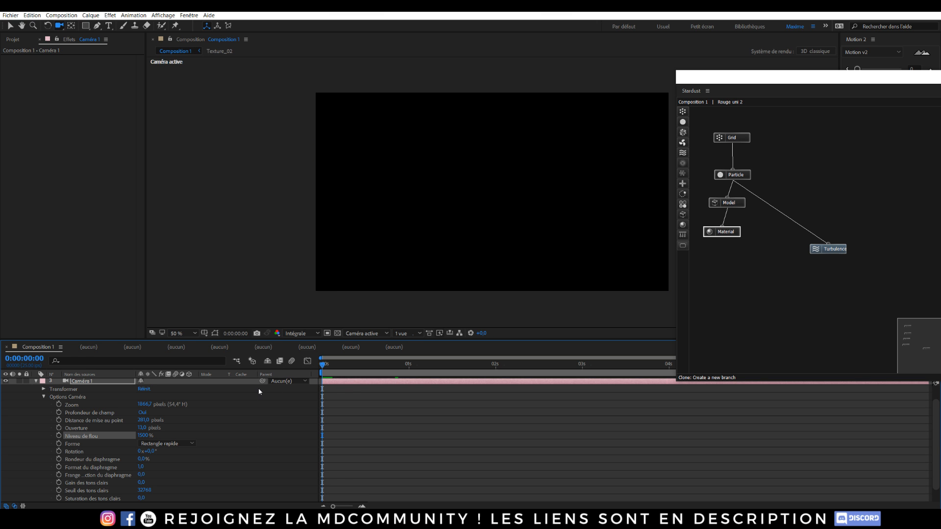
key(space)
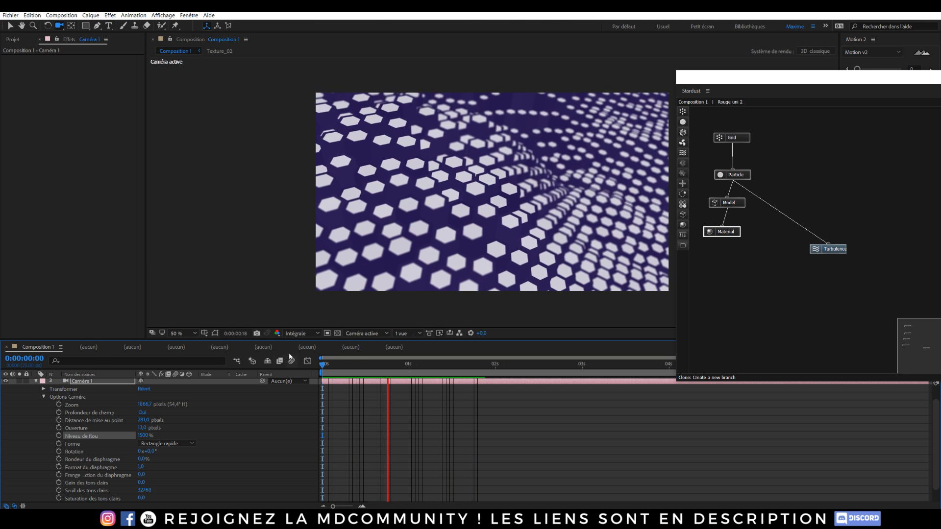
key(space)
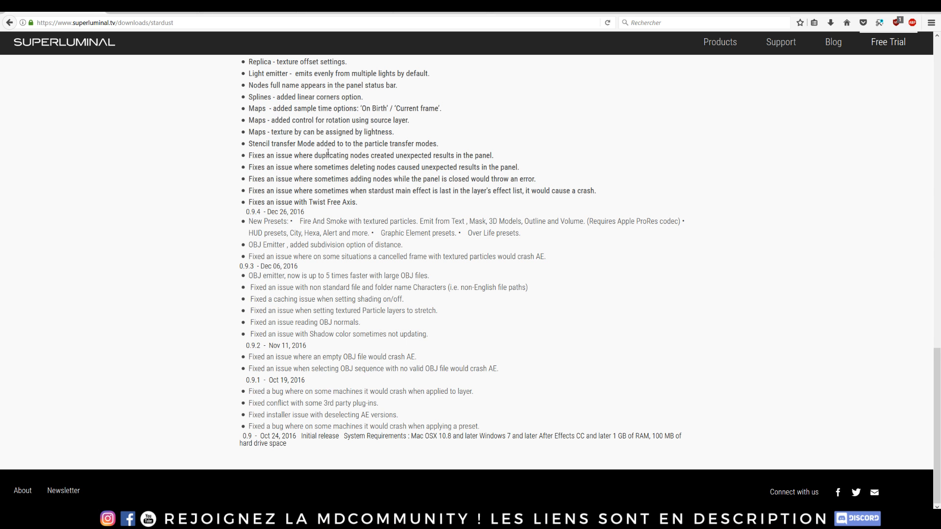
- In the browser, review the Superluminal Stardust download page and the #mdc_stardust publications on Instagram
scroll(794, 142, up, 15)
scroll(860, 165, up, 7)
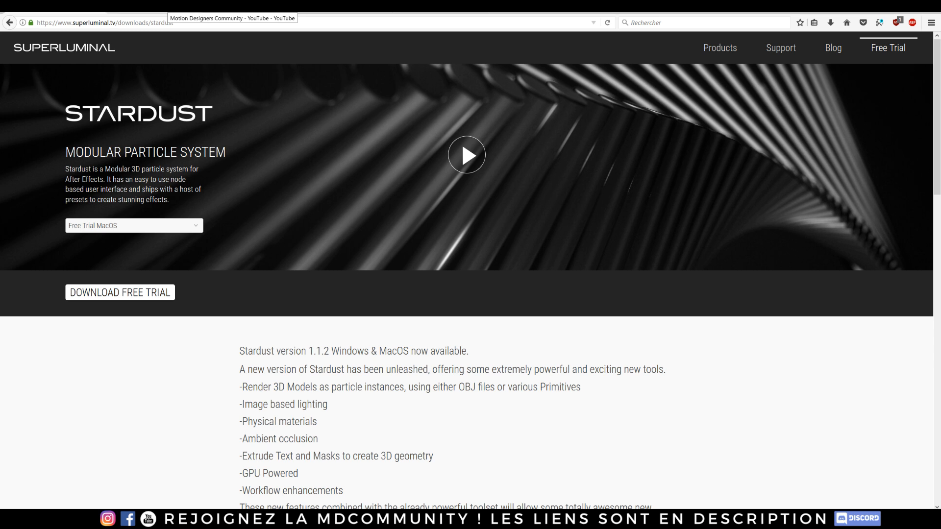
click(444, 8)
scroll(694, 223, up, 6)
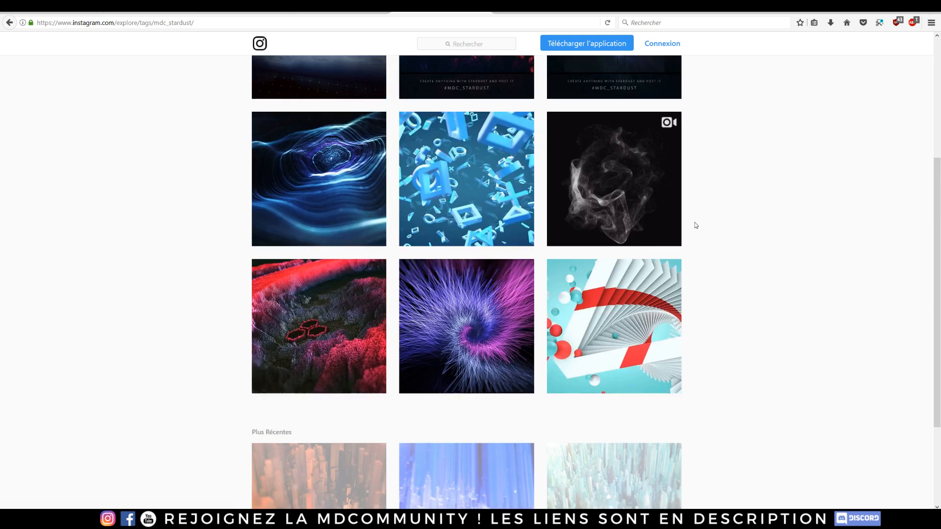
drag(412, 102, 553, 107)
click(552, 110)
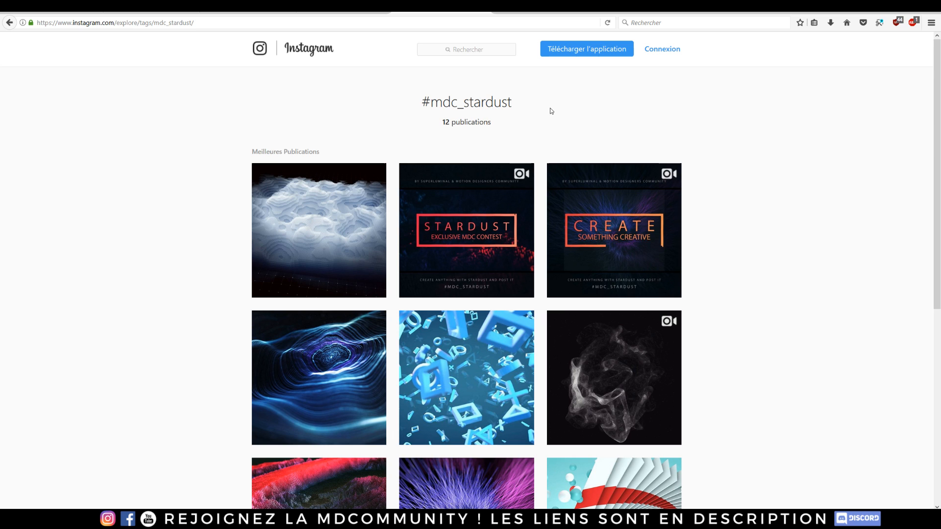